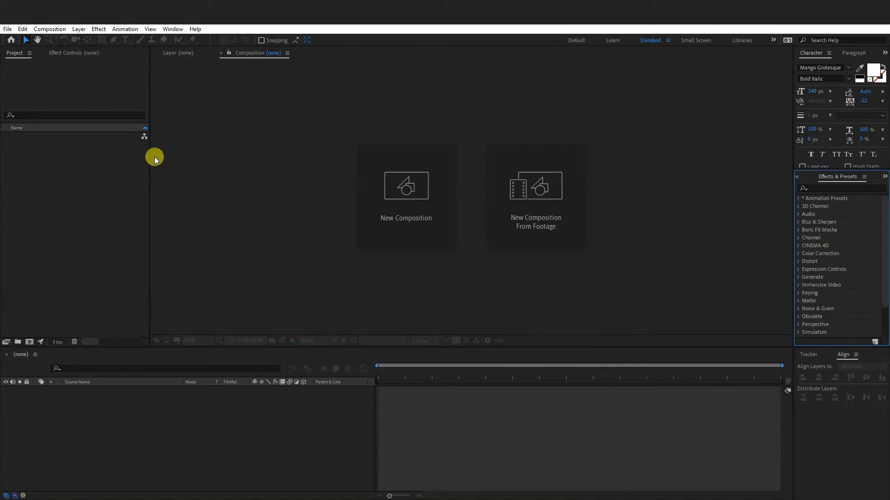
- Create a composition named Text at 1980 × 340 px, 30 fps, with a 6-second duration and black background
{"action": "left_click", "coordinate": [58, 29]}
{"action": "left_click", "coordinate": [61, 39]}
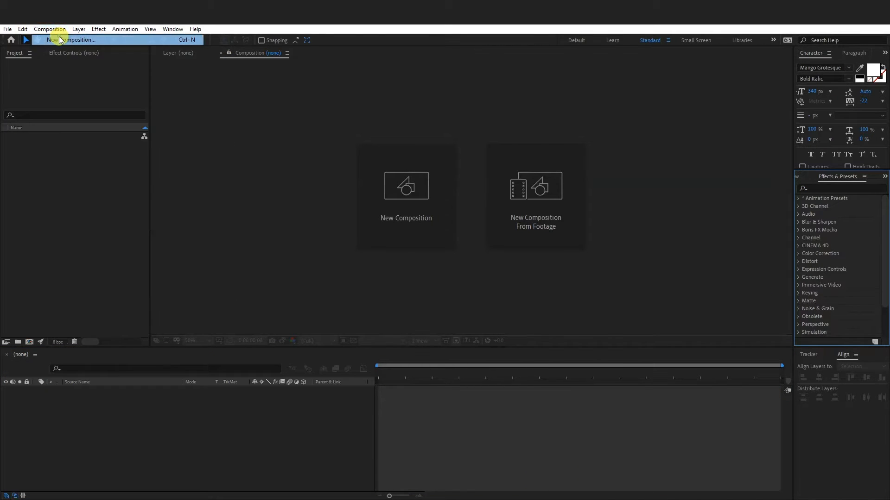
{"action": "left_click_drag", "start_coordinate": [632, 171], "coordinate": [435, 132]}
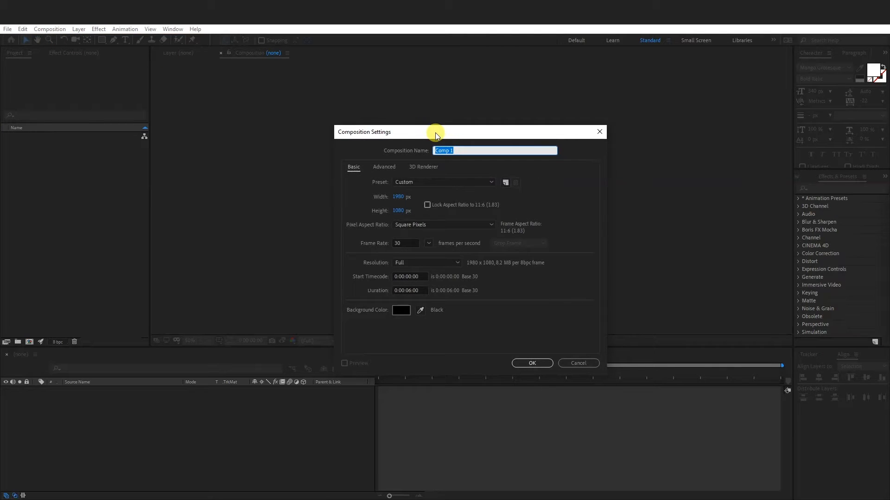
{"action": "type", "text": "Text"}
{"action": "left_click", "coordinate": [400, 212]}
{"action": "type", "text": "340"}
{"action": "left_click", "coordinate": [404, 244]}
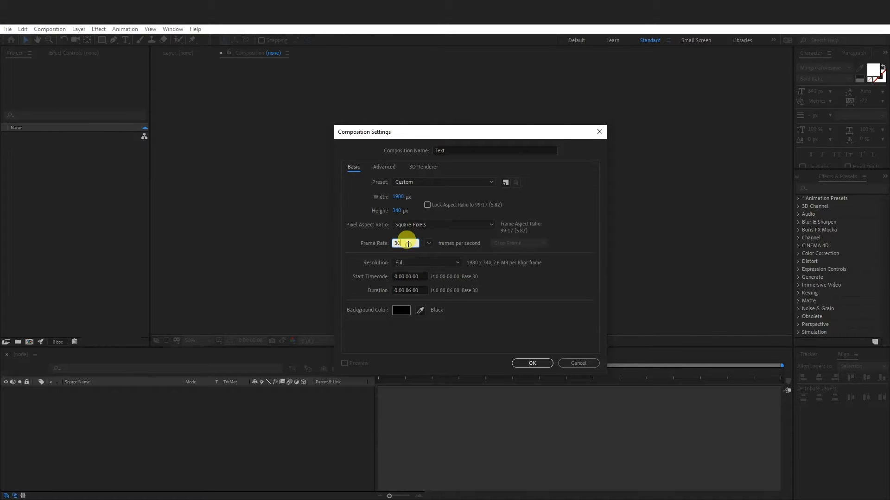
{"action": "left_click", "coordinate": [398, 310]}
{"action": "key", "text": "Escape"}
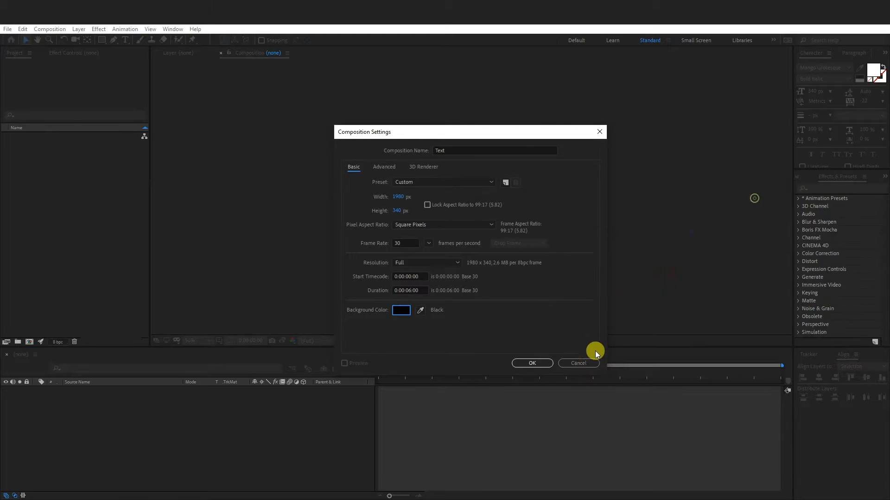
{"action": "left_click", "coordinate": [528, 366]}
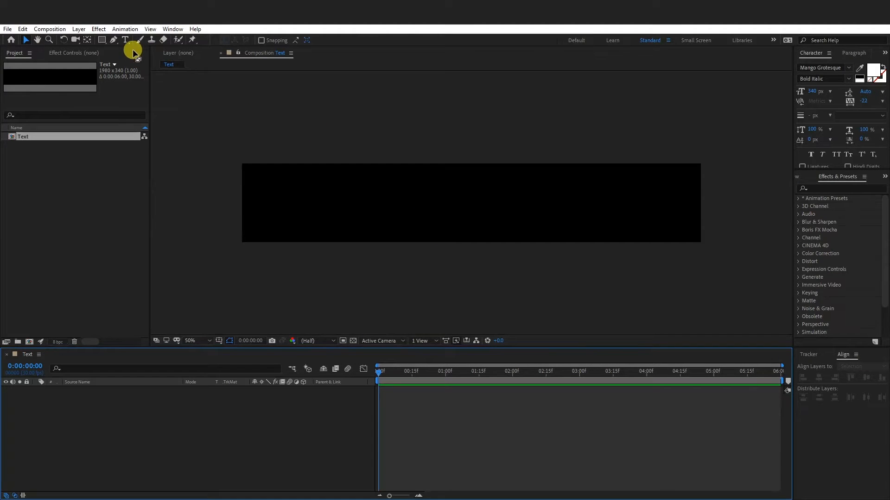
- Add a text layer reading PANTER VISION and move it to about the middle of the composition
{"action": "left_click", "coordinate": [124, 39]}
{"action": "left_click", "coordinate": [346, 201]}
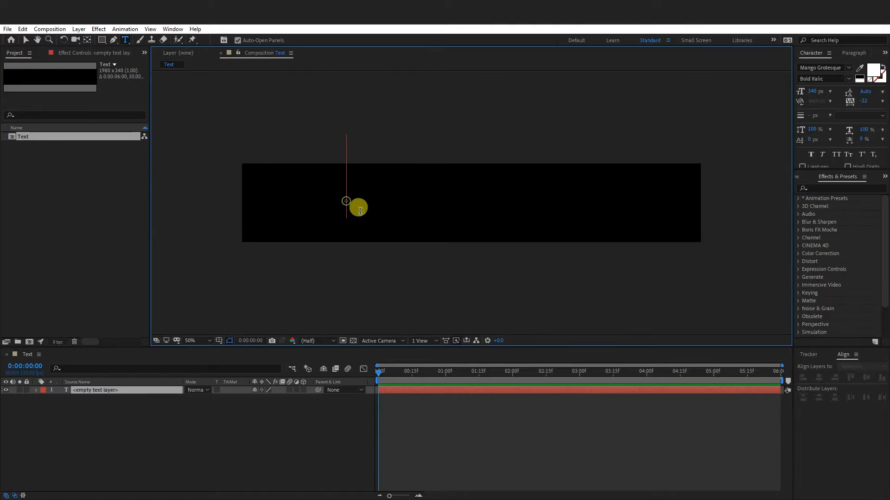
{"action": "type", "text": "PANTER VISION"}
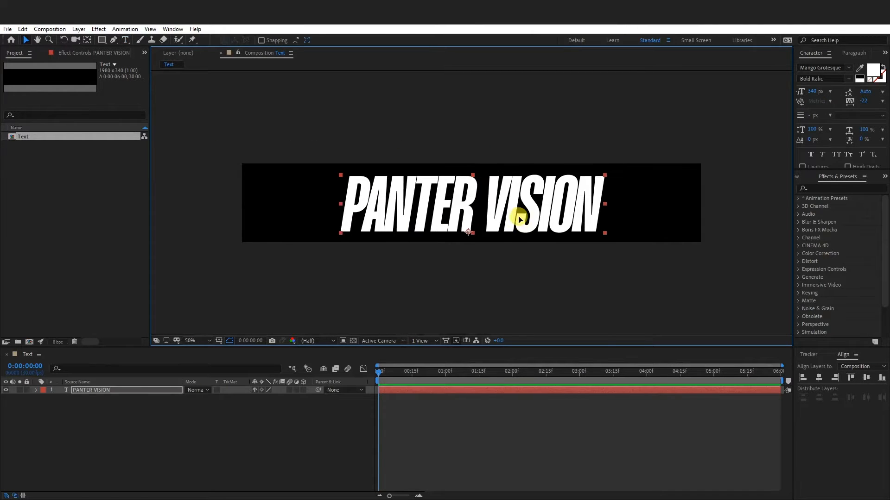
{"action": "left_click_drag", "start_coordinate": [519, 216], "coordinate": [517, 216]}
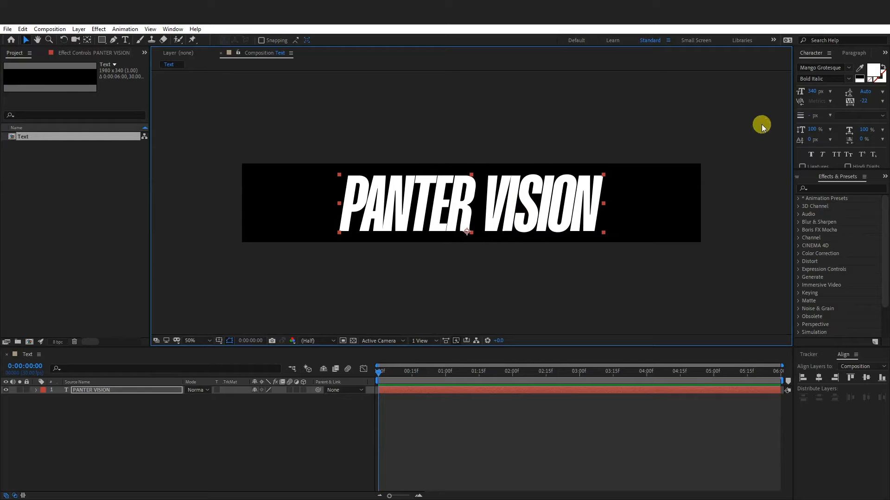
{"action": "left_click", "coordinate": [874, 75]}
{"action": "left_click_drag", "start_coordinate": [609, 206], "coordinate": [671, 205]}
{"action": "key", "text": "Escape"}
- Center the PANTER VISION text horizontally in the composition and scale the layer to 124%
{"action": "left_click", "coordinate": [819, 379]}
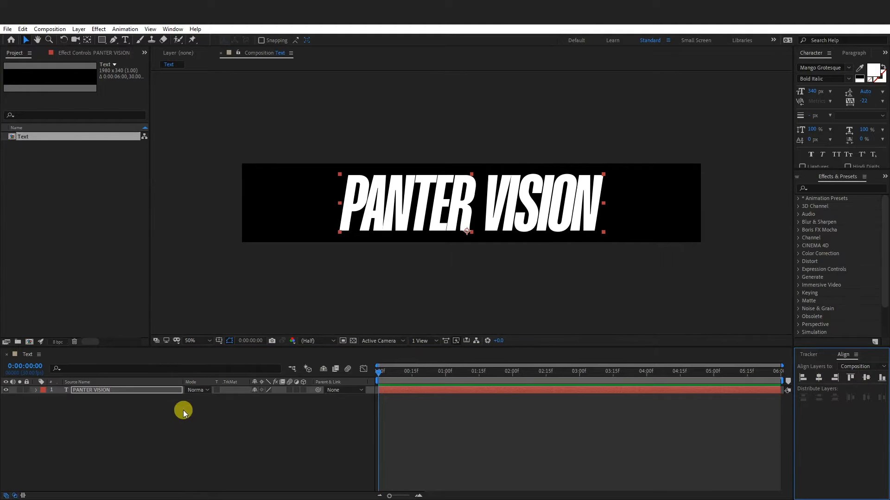
{"action": "left_click", "coordinate": [135, 390]}
{"action": "key", "text": "s"}
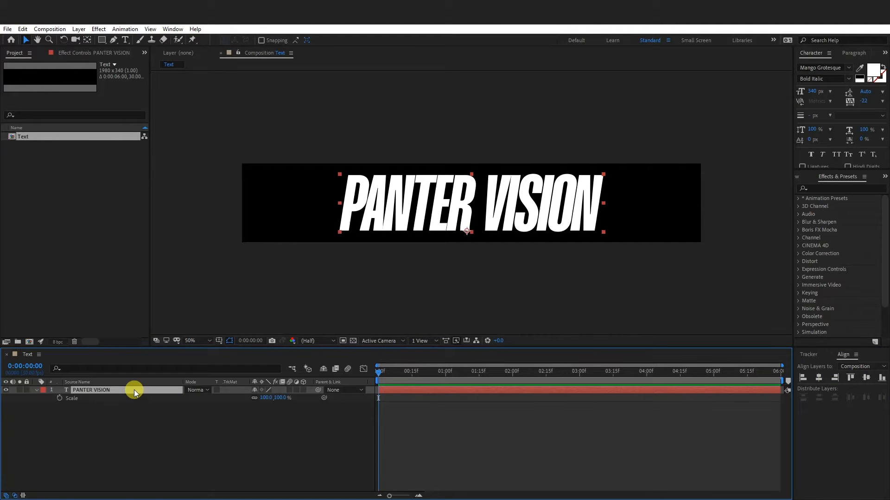
{"action": "left_click_drag", "start_coordinate": [264, 399], "coordinate": [281, 398]}
{"action": "left_click", "coordinate": [304, 412]}
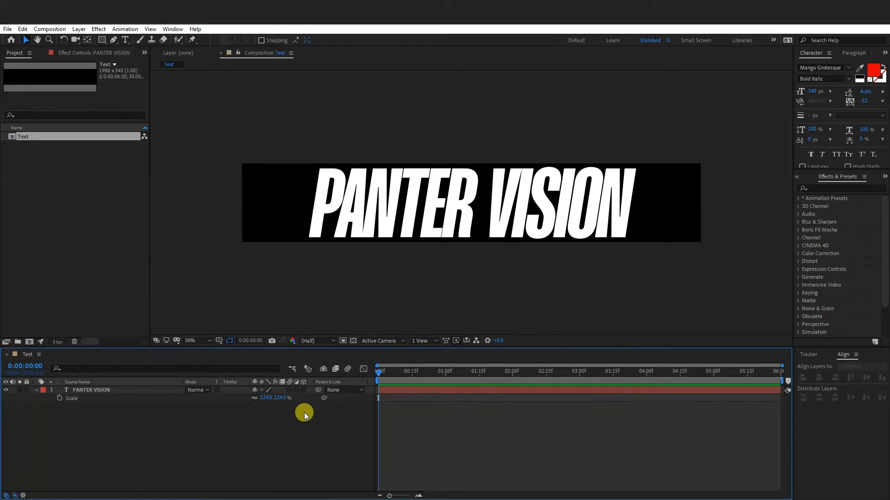
- Create a composition-sized black solid (000000) named Background and place it beneath the PANTER VISION text layer
{"action": "right_click", "coordinate": [224, 422]}
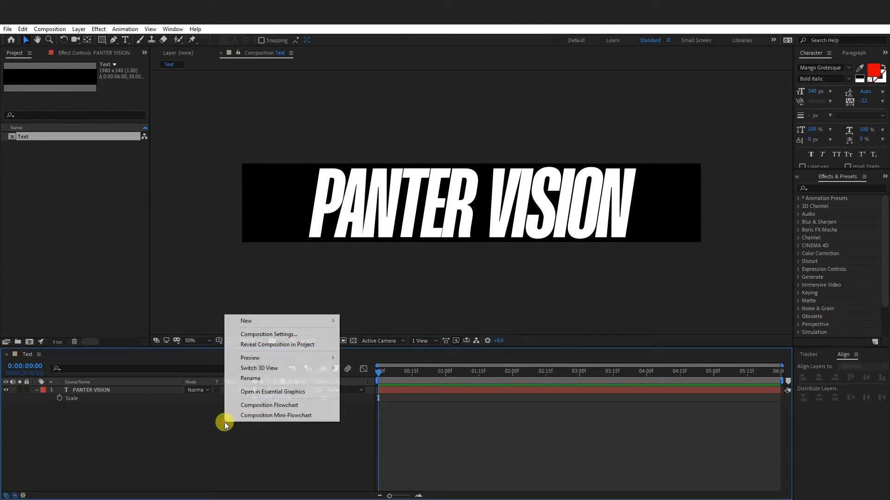
{"action": "mouse_move", "coordinate": [305, 322]}
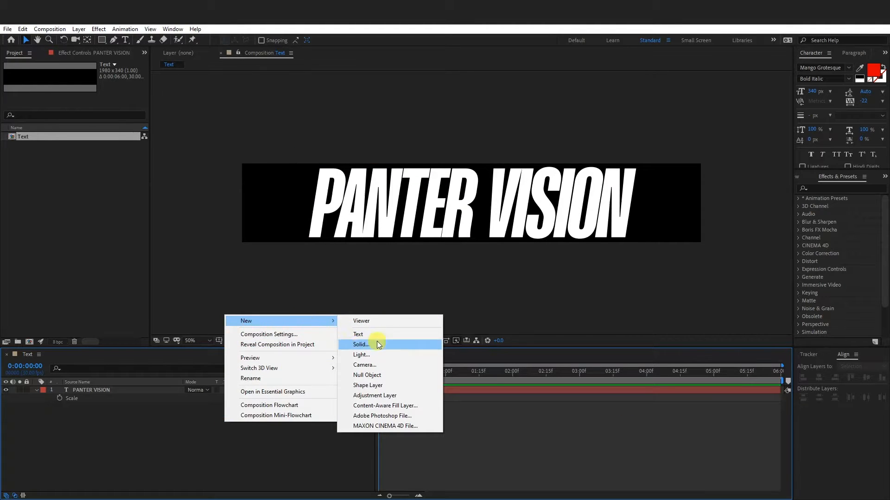
{"action": "left_click", "coordinate": [362, 345]}
{"action": "type", "text": "B"}
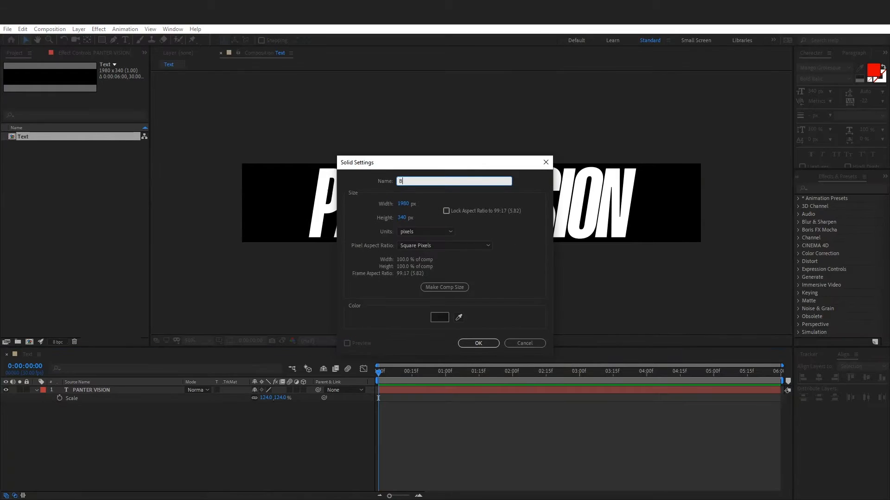
{"action": "type", "text": "ackground"}
{"action": "left_click", "coordinate": [440, 317]}
{"action": "left_click_drag", "start_coordinate": [611, 290], "coordinate": [569, 320]}
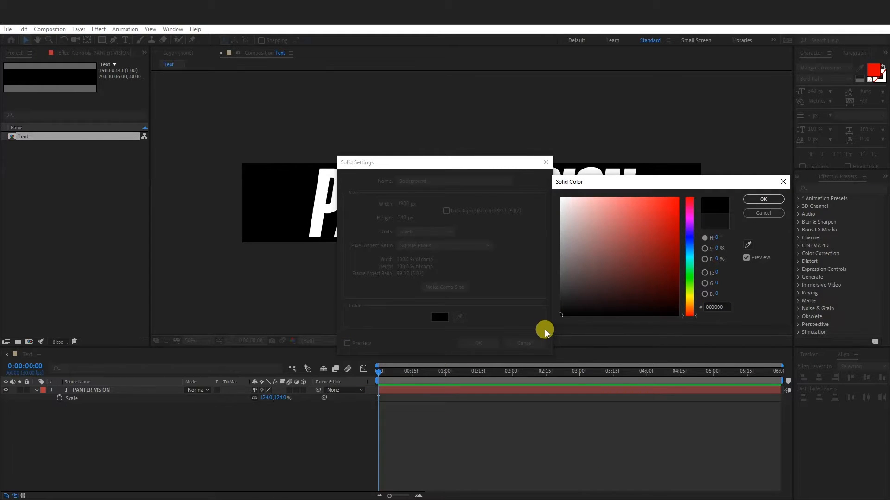
{"action": "left_click", "coordinate": [753, 199]}
{"action": "key", "text": "Return"}
{"action": "left_click_drag", "start_coordinate": [96, 389], "coordinate": [107, 407]}
{"action": "left_click", "coordinate": [107, 407]}
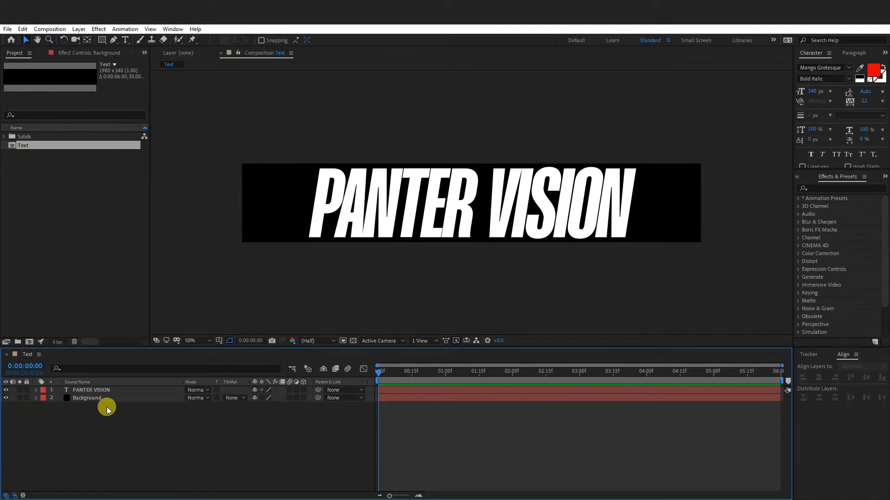
- Create a second 1980 × 340 px composition named 3D and nest the Text composition in it
{"action": "left_click", "coordinate": [29, 343]}
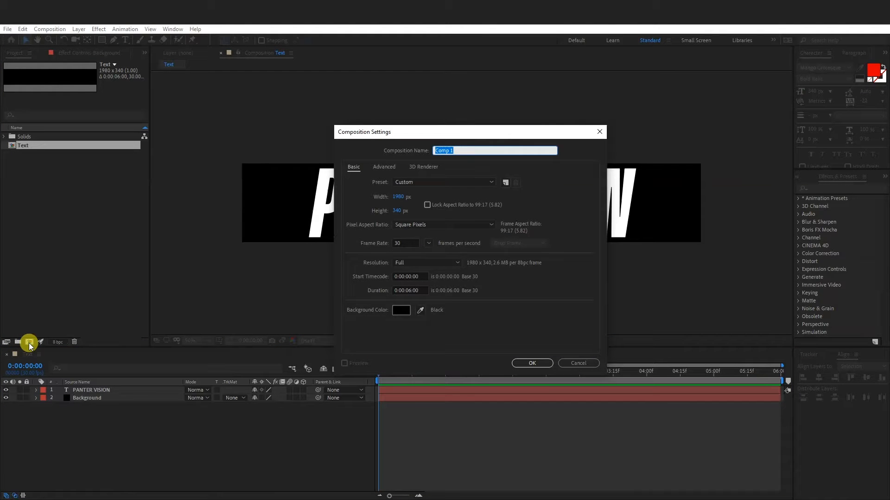
{"action": "type", "text": "3D"}
{"action": "key", "text": "Return"}
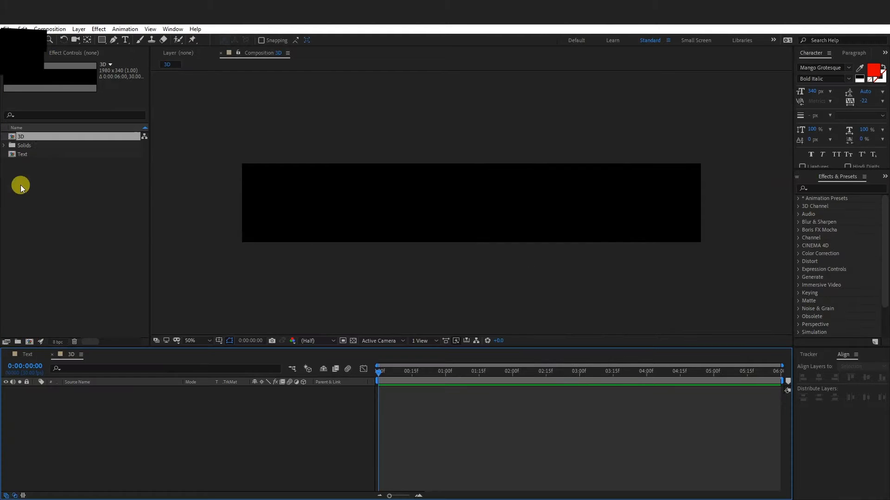
{"action": "left_click", "coordinate": [47, 157]}
{"action": "left_click_drag", "start_coordinate": [39, 155], "coordinate": [163, 424]}
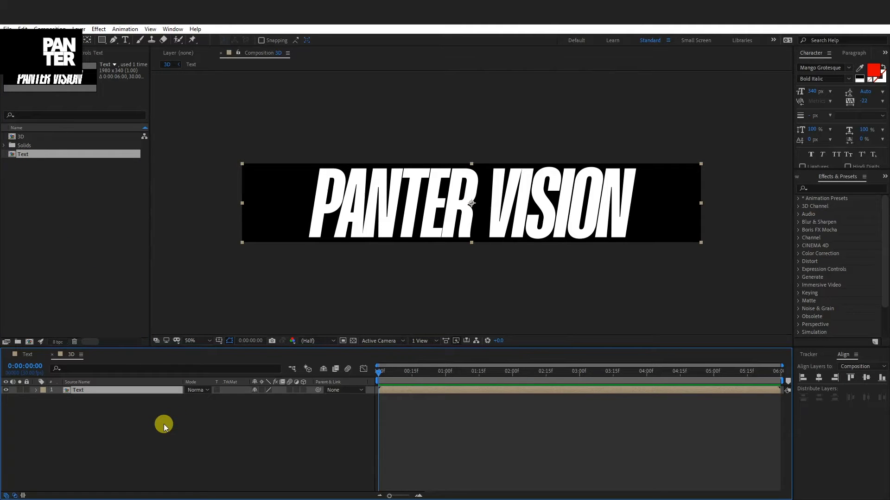
- Make the nested Text layer a 3D layer and view the composition from Custom View 1
{"action": "left_click", "coordinate": [303, 391]}
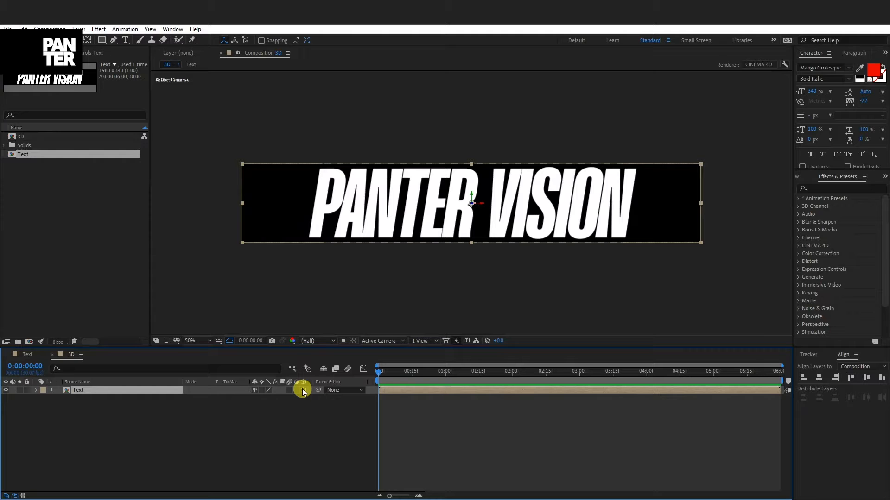
{"action": "left_click", "coordinate": [385, 342]}
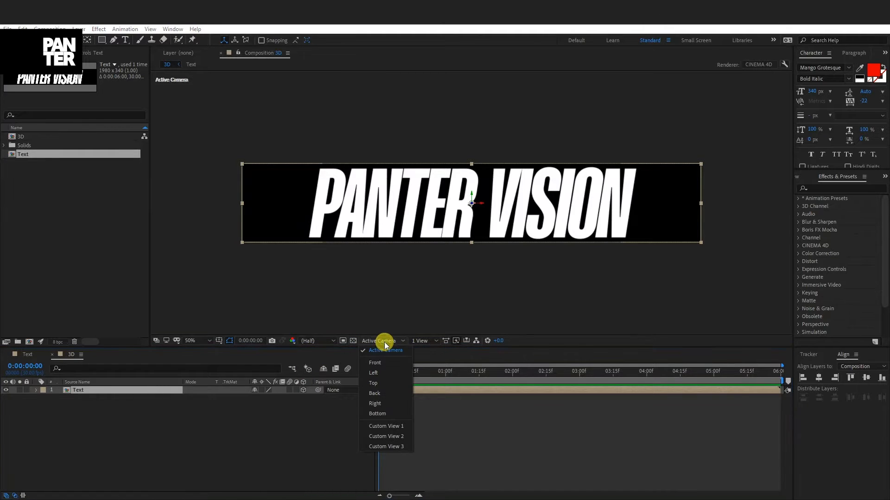
{"action": "left_click", "coordinate": [399, 426]}
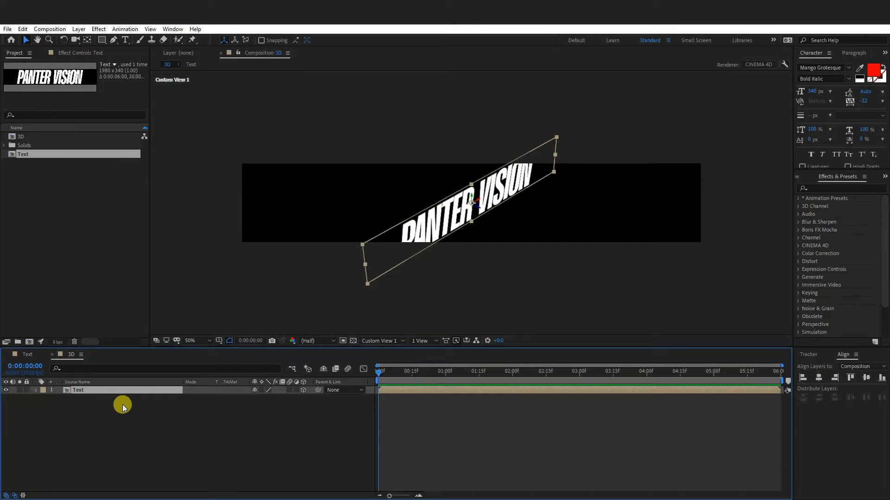
- Duplicate the 3D Text layer three times
{"action": "key", "text": "ctrl+d"}
{"action": "key", "text": "ctrl+d"}
{"action": "key", "text": "ctrl+d"}
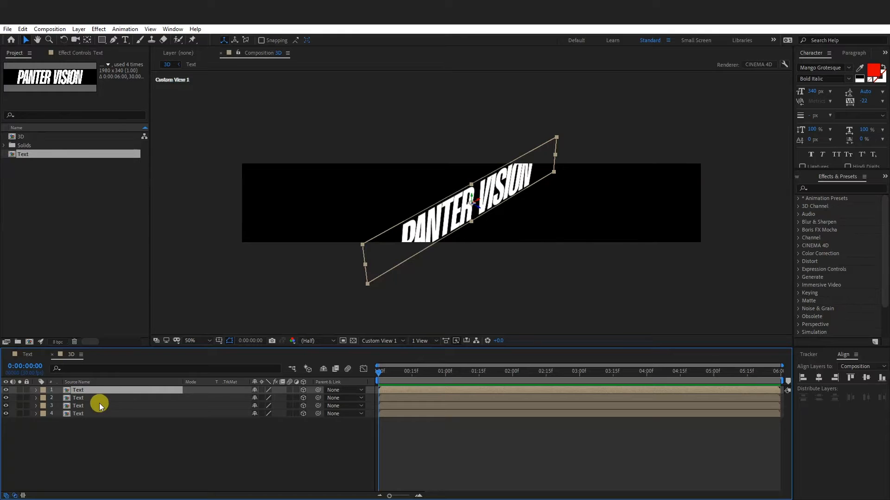
- Rename the four Text layers, in stacking order, as Front, Back, Top and Bottom
{"action": "right_click", "coordinate": [80, 391]}
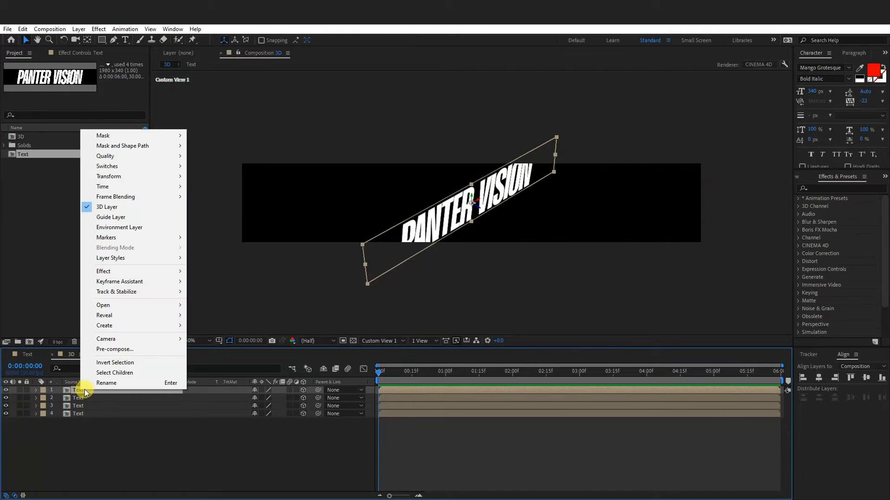
{"action": "left_click", "coordinate": [100, 384]}
{"action": "type", "text": "Front"}
{"action": "left_click", "coordinate": [84, 398]}
{"action": "right_click", "coordinate": [83, 399]}
{"action": "left_click", "coordinate": [100, 392]}
{"action": "type", "text": "Back"}
{"action": "left_click", "coordinate": [85, 406]}
{"action": "right_click", "coordinate": [85, 406]}
{"action": "left_click", "coordinate": [98, 403]}
{"action": "type", "text": "Top"}
{"action": "left_click", "coordinate": [89, 414]}
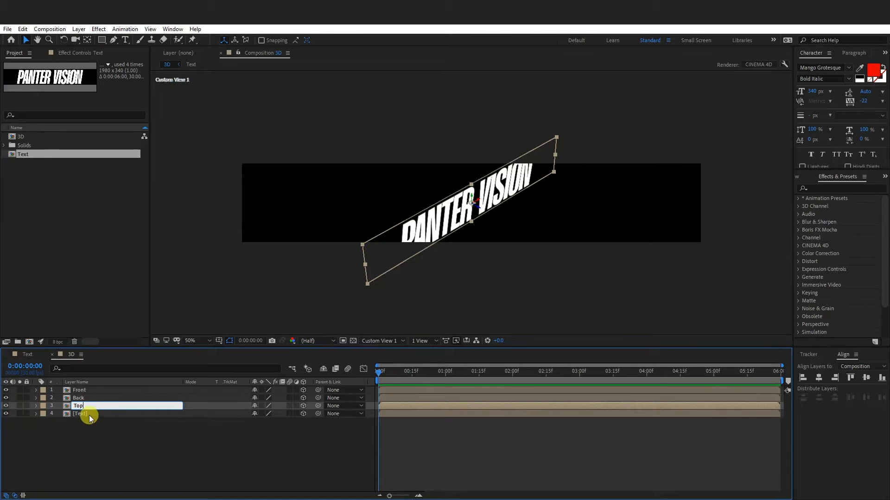
{"action": "right_click", "coordinate": [84, 413]}
{"action": "left_click", "coordinate": [102, 409]}
{"action": "type", "text": "Bottom"}
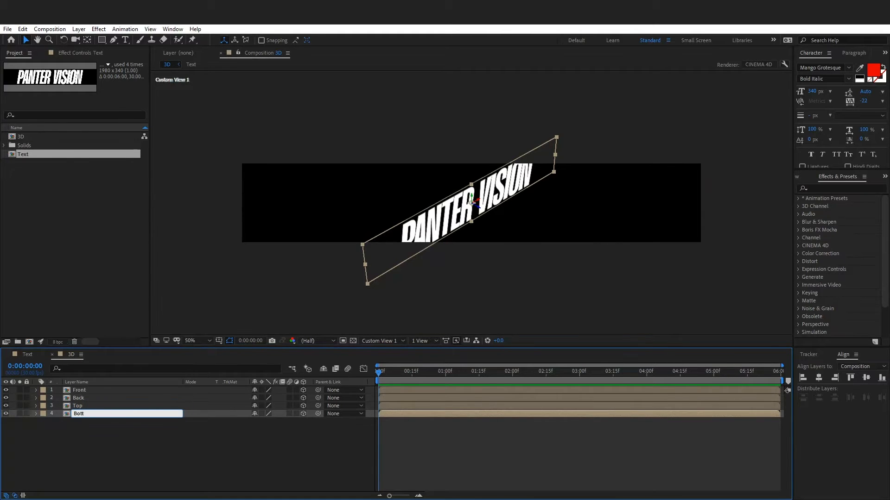
{"action": "left_click", "coordinate": [91, 441]}
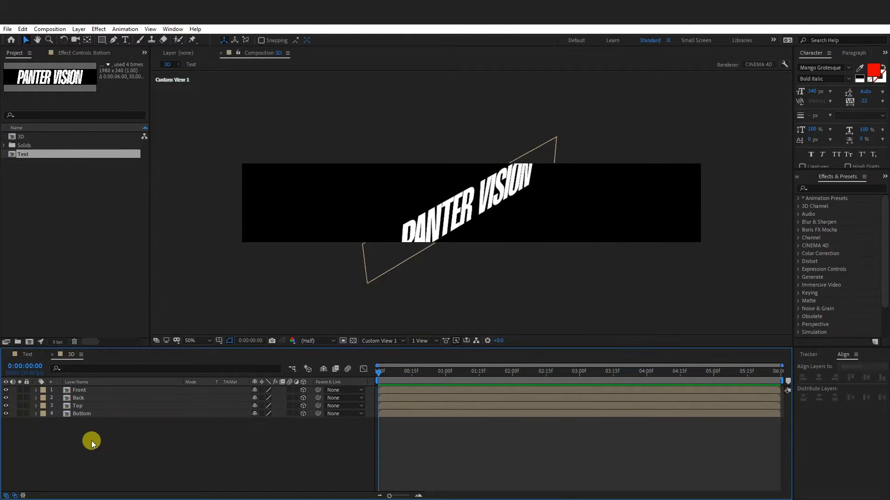
- Expand the Transform properties of the Back layer
{"action": "left_click", "coordinate": [82, 398]}
{"action": "left_click", "coordinate": [37, 398]}
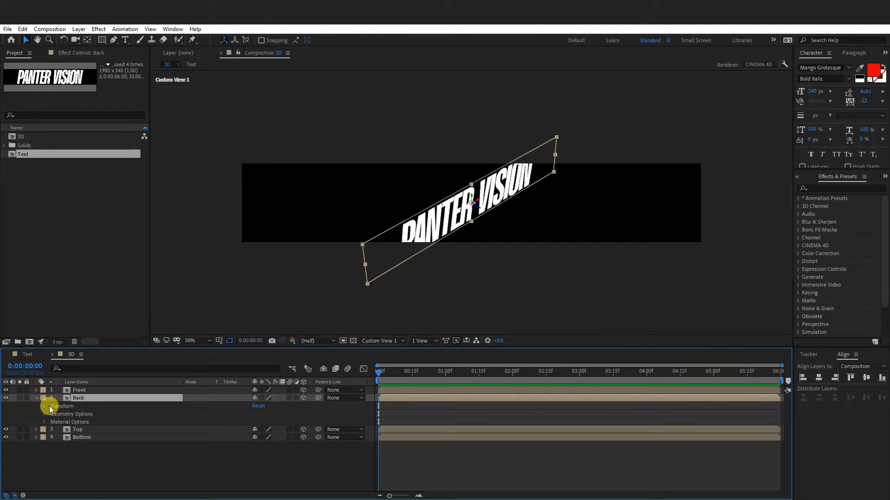
{"action": "left_click", "coordinate": [43, 408]}
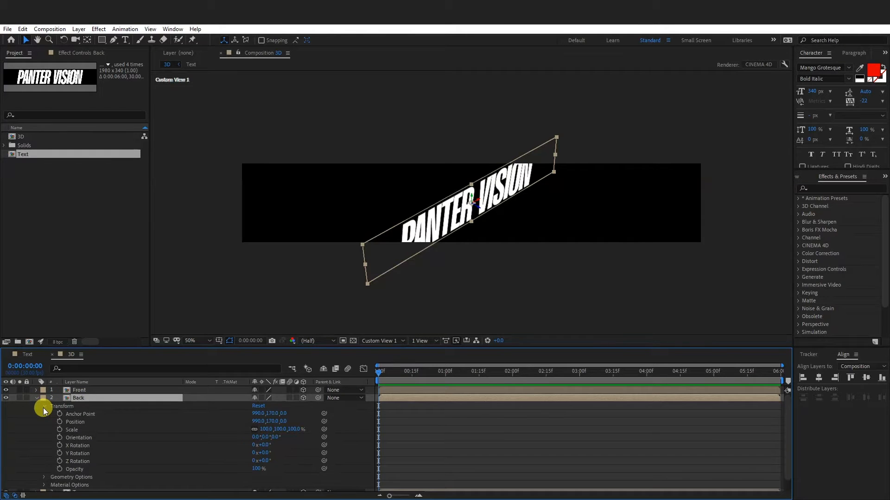
{"action": "left_click", "coordinate": [96, 422]}
{"action": "left_click_drag", "start_coordinate": [283, 422], "coordinate": [303, 421]}
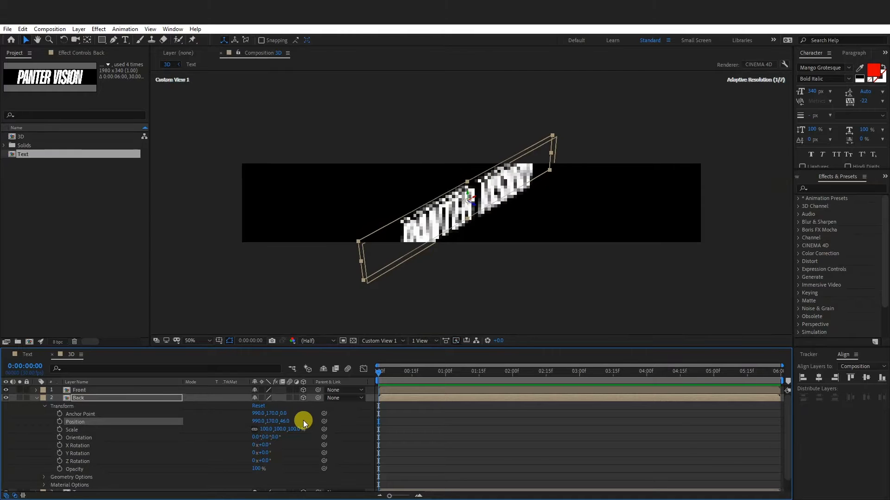
{"action": "key", "text": "ctrl+z"}
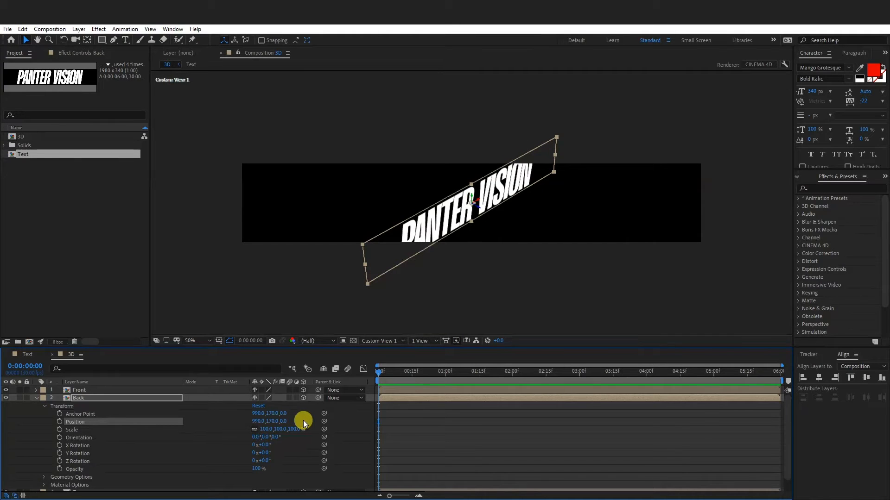
- Check the 3D composition's height in its settings, and set the Back layer's Z position to 340
{"action": "left_click", "coordinate": [50, 29]}
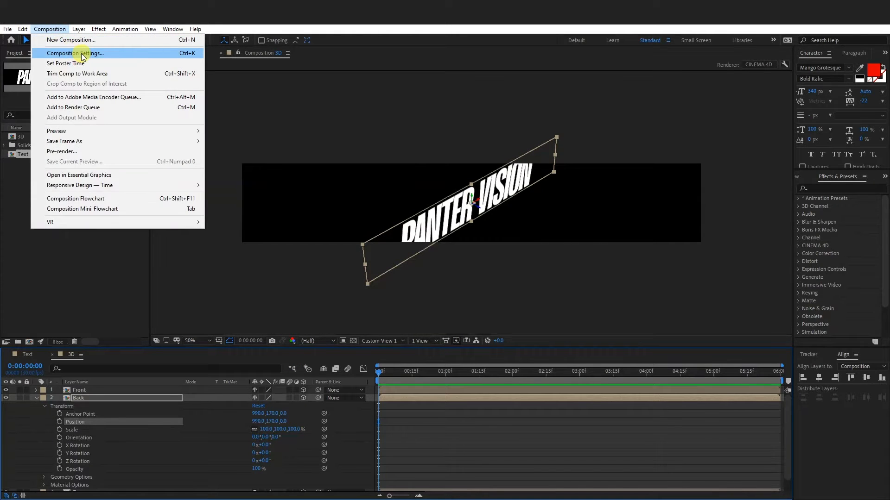
{"action": "left_click", "coordinate": [70, 52]}
{"action": "double_click", "coordinate": [408, 214]}
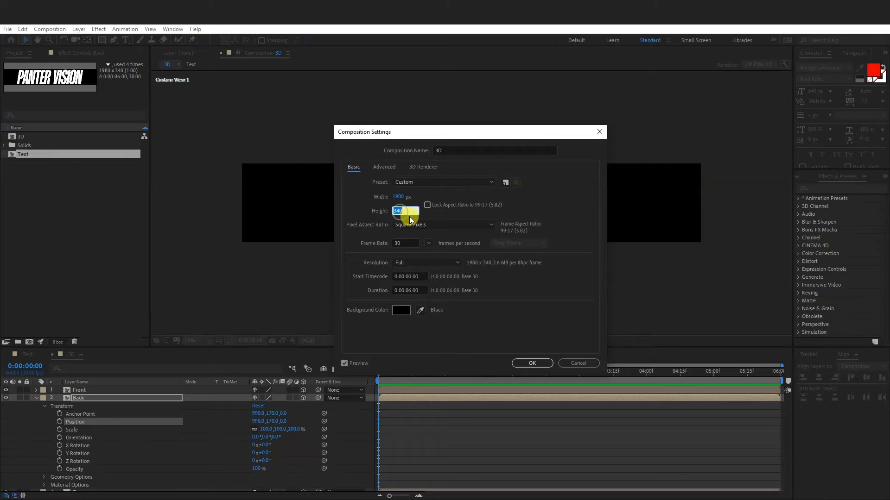
{"action": "left_click", "coordinate": [578, 363]}
{"action": "left_click", "coordinate": [285, 422]}
{"action": "type", "text": "340"}
{"action": "left_click", "coordinate": [305, 422]}
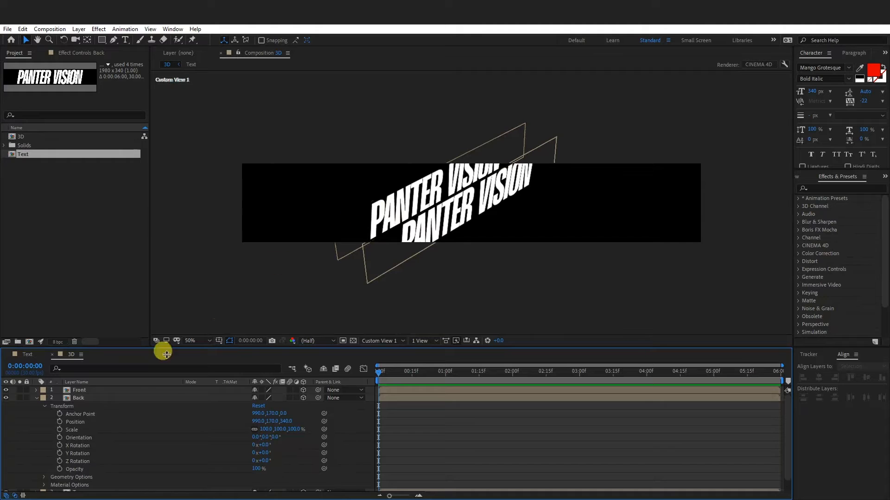
- Set the Back layer's X Rotation to 180° and collapse its properties
{"action": "left_click", "coordinate": [91, 446]}
{"action": "left_click_drag", "start_coordinate": [269, 447], "coordinate": [354, 453]}
{"action": "left_click", "coordinate": [266, 445]}
{"action": "type", "text": "1"}
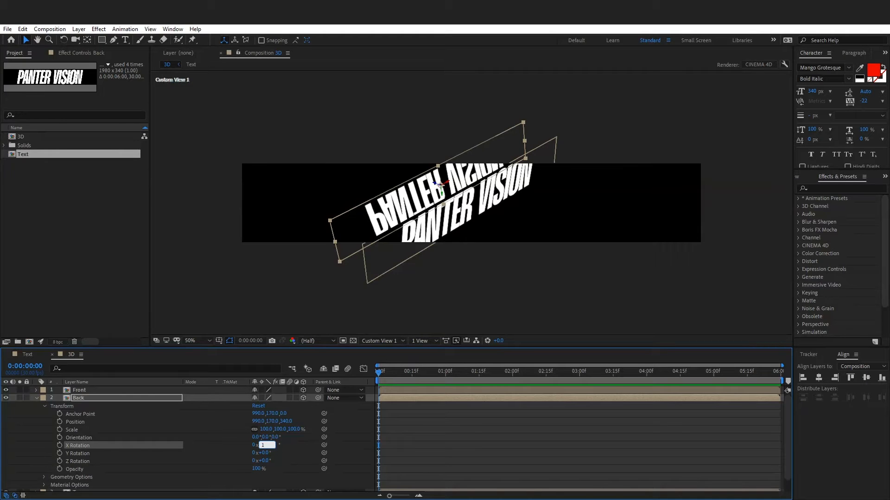
{"action": "type", "text": "80"}
{"action": "left_click", "coordinate": [222, 402]}
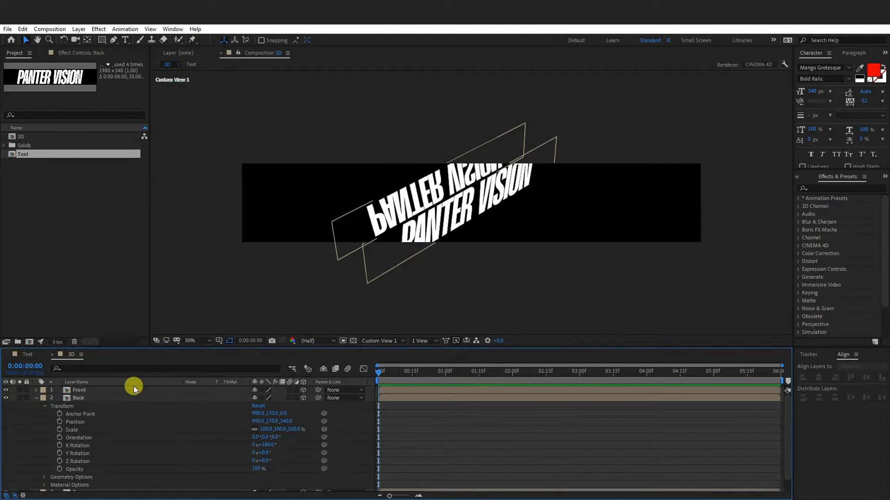
{"action": "left_click", "coordinate": [37, 398]}
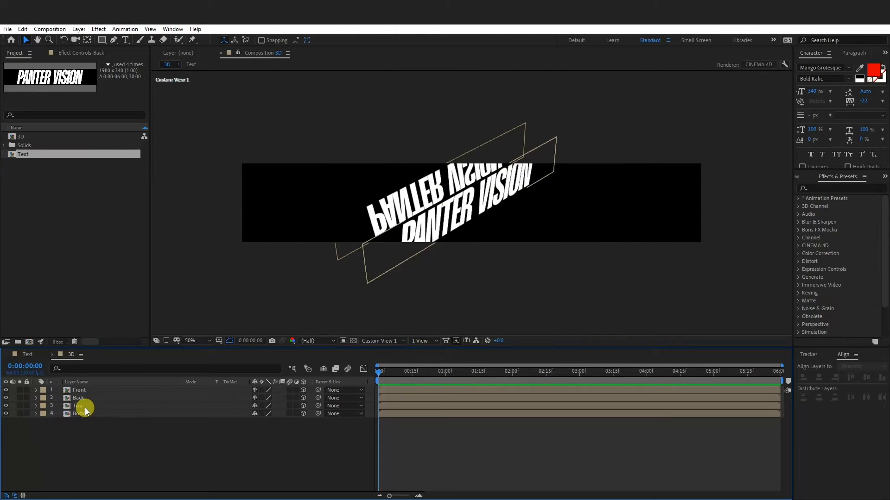
- Expand the Top layer's Transform properties and set its X Rotation to -90°
{"action": "left_click", "coordinate": [84, 406]}
{"action": "left_click", "coordinate": [36, 406]}
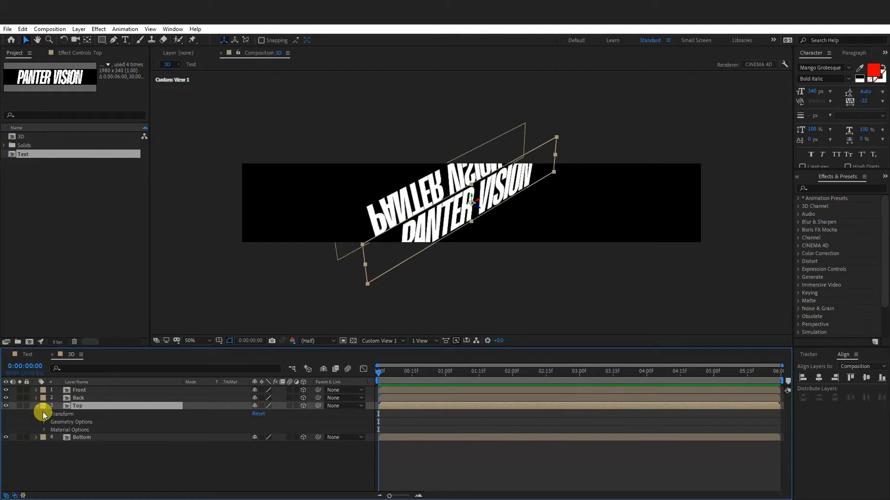
{"action": "left_click", "coordinate": [43, 415]}
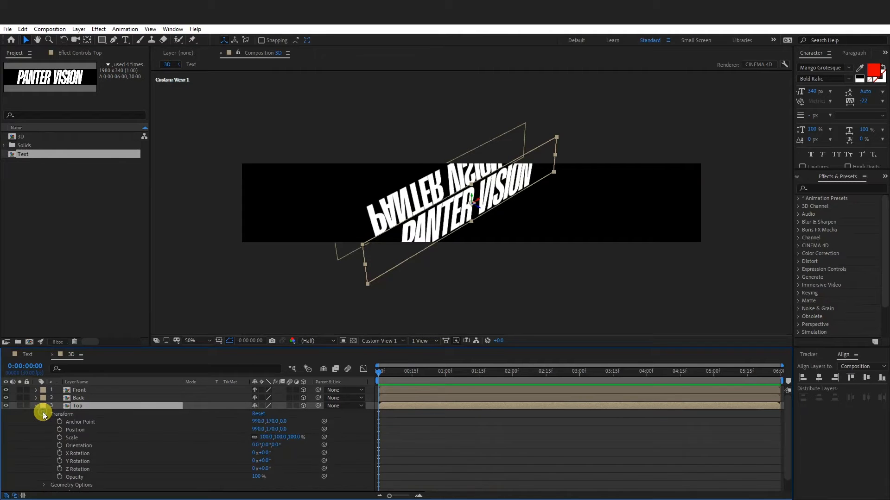
{"action": "left_click", "coordinate": [74, 453]}
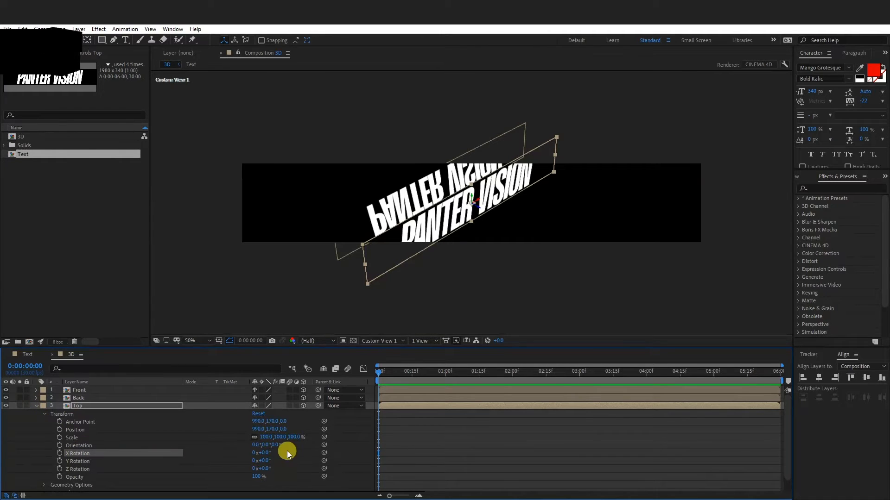
{"action": "left_click", "coordinate": [263, 452]}
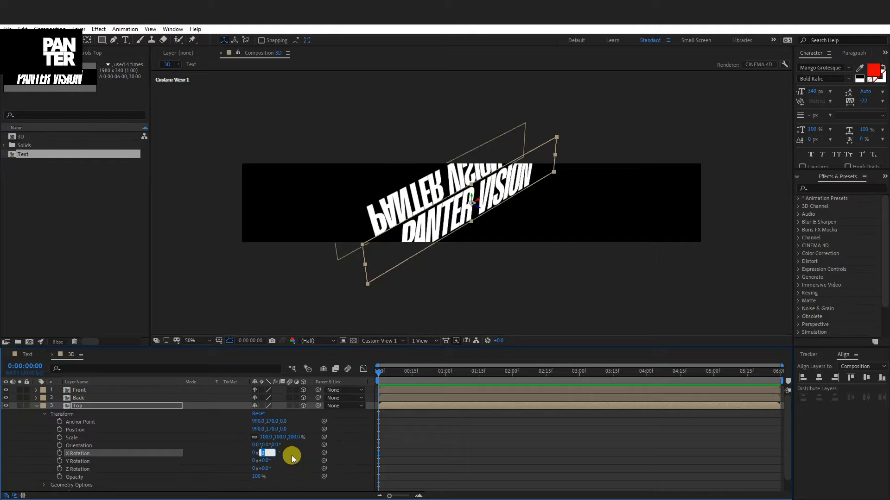
{"action": "type", "text": "-90"}
{"action": "left_click", "coordinate": [306, 489]}
- Set the Top layer's Y position to 0
{"action": "mouse_move", "coordinate": [275, 429]}
{"action": "left_mouse_down"}
{"action": "mouse_move", "coordinate": [208, 428]}
{"action": "mouse_move", "coordinate": [287, 428]}
{"action": "left_mouse_up"}
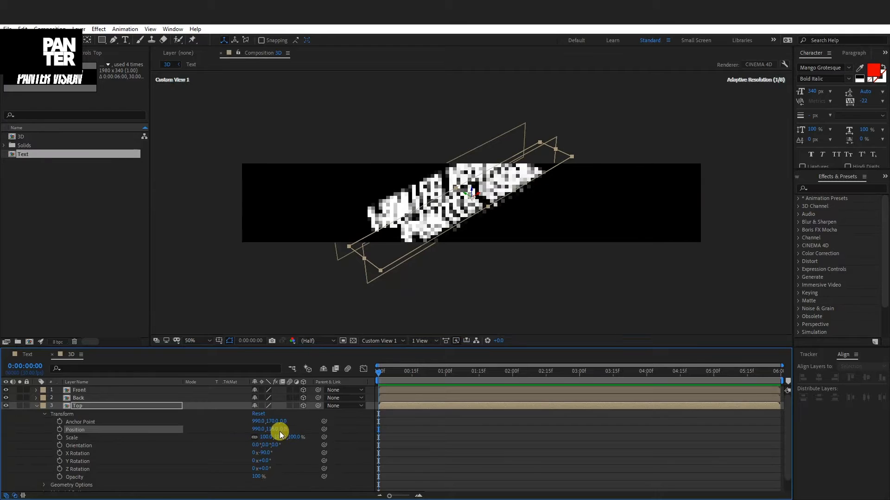
{"action": "left_click", "coordinate": [272, 429]}
{"action": "type", "text": "0"}
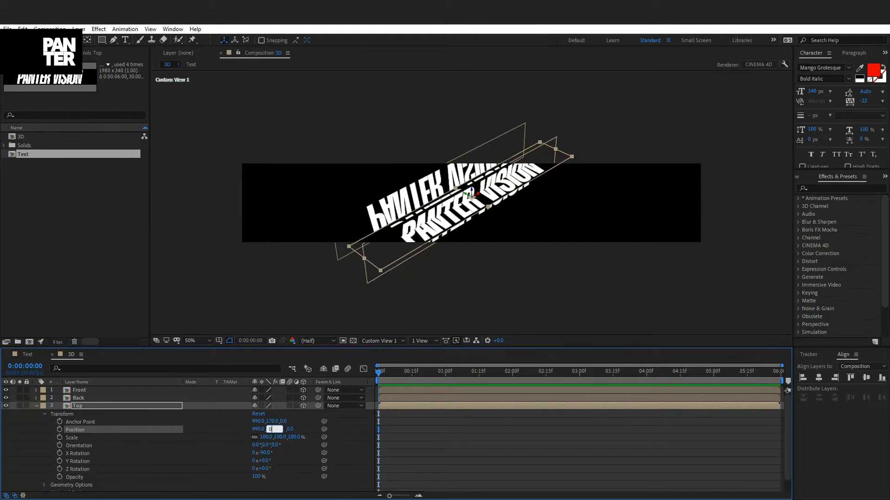
{"action": "left_click", "coordinate": [449, 245]}
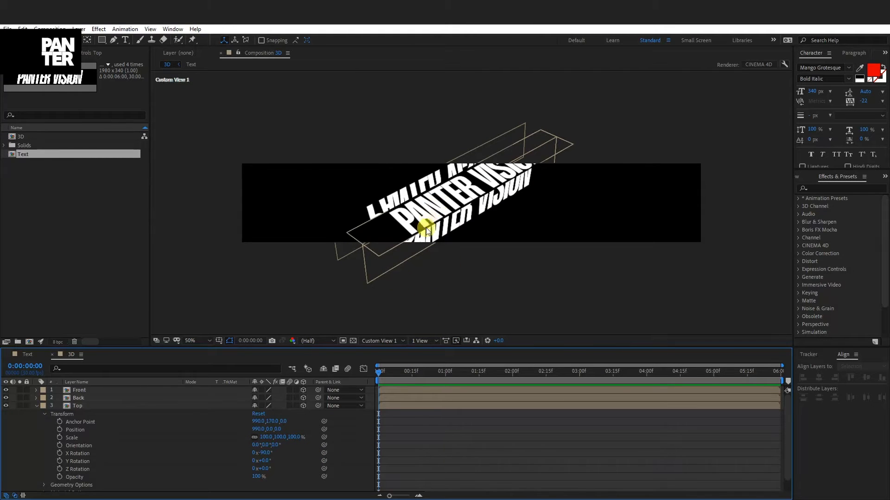
- Check the 3D composition's height in its settings, set the Top layer's Z position to 170, and collapse the layer
{"action": "left_click", "coordinate": [126, 429]}
{"action": "left_click_drag", "start_coordinate": [277, 431], "coordinate": [286, 310]}
{"action": "left_click", "coordinate": [372, 233]}
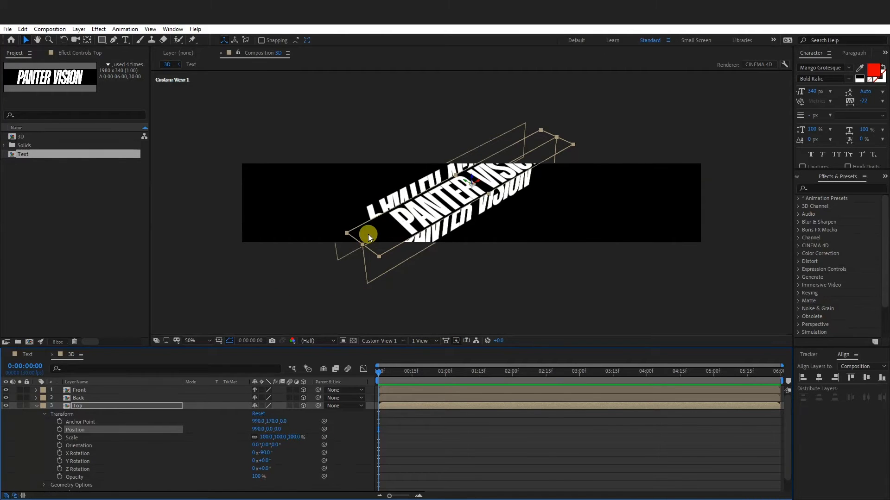
{"action": "left_click", "coordinate": [51, 28]}
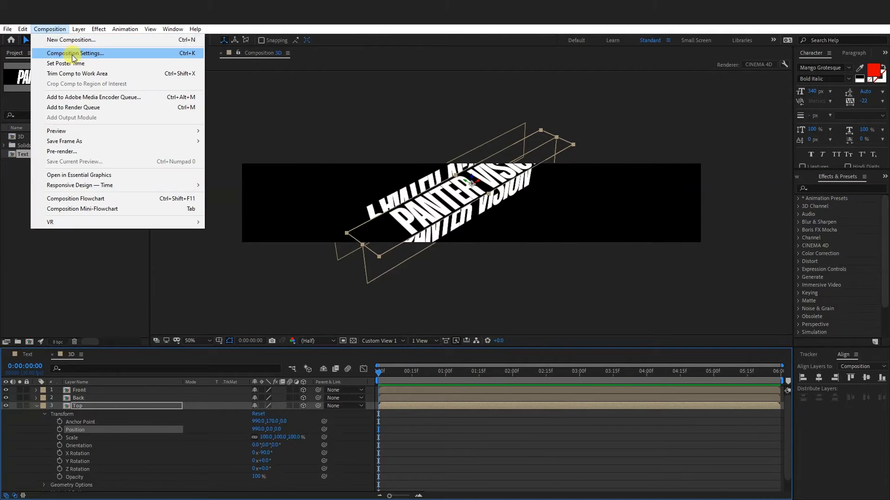
{"action": "left_click", "coordinate": [72, 54]}
{"action": "left_click", "coordinate": [396, 213]}
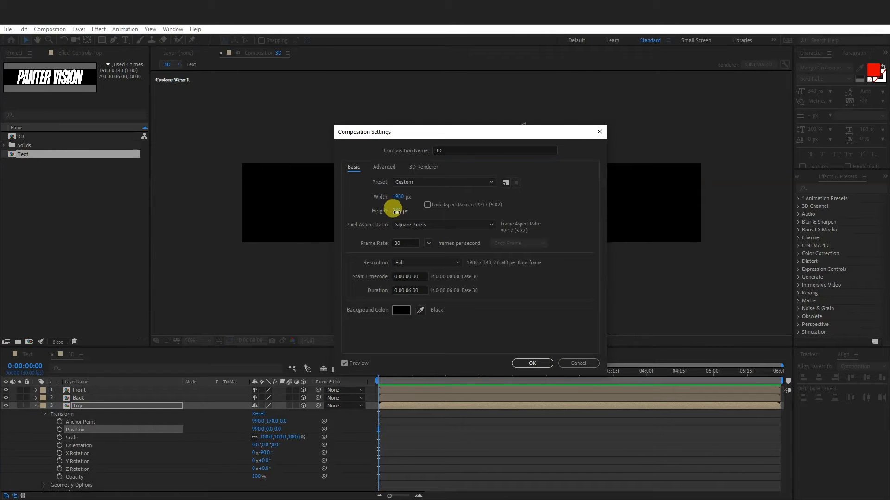
{"action": "left_click", "coordinate": [411, 212]}
{"action": "left_click", "coordinate": [532, 363]}
{"action": "left_click", "coordinate": [279, 429]}
{"action": "type", "text": "170"}
{"action": "left_click", "coordinate": [413, 202]}
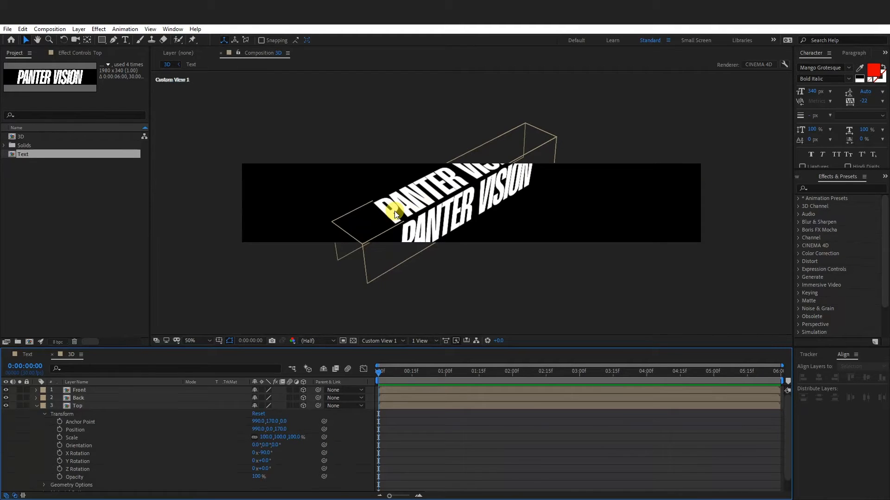
{"action": "left_click", "coordinate": [36, 406]}
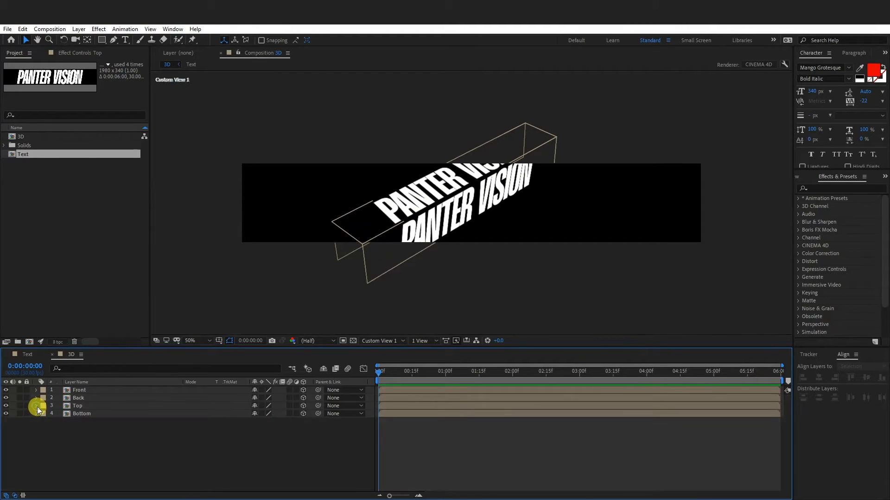
- Expand the Bottom layer's properties and set its X Rotation to 90°
{"action": "left_click", "coordinate": [36, 414]}
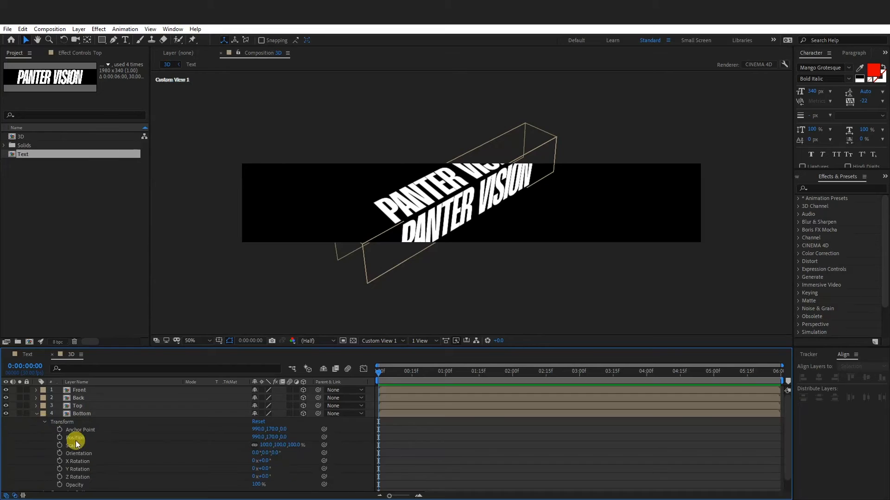
{"action": "left_click", "coordinate": [96, 462]}
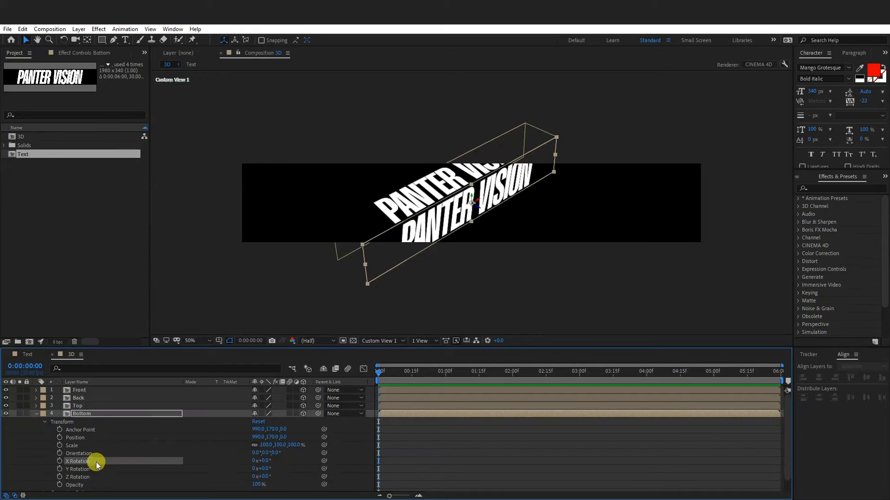
{"action": "left_click", "coordinate": [264, 461]}
{"action": "type", "text": "90"}
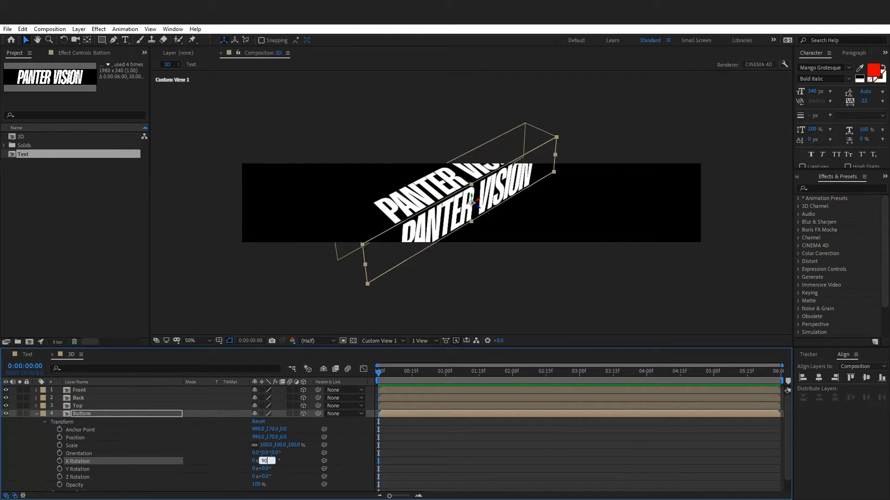
{"action": "left_click", "coordinate": [139, 439]}
- Set the Bottom layer's Y position to 340
{"action": "left_click", "coordinate": [110, 436]}
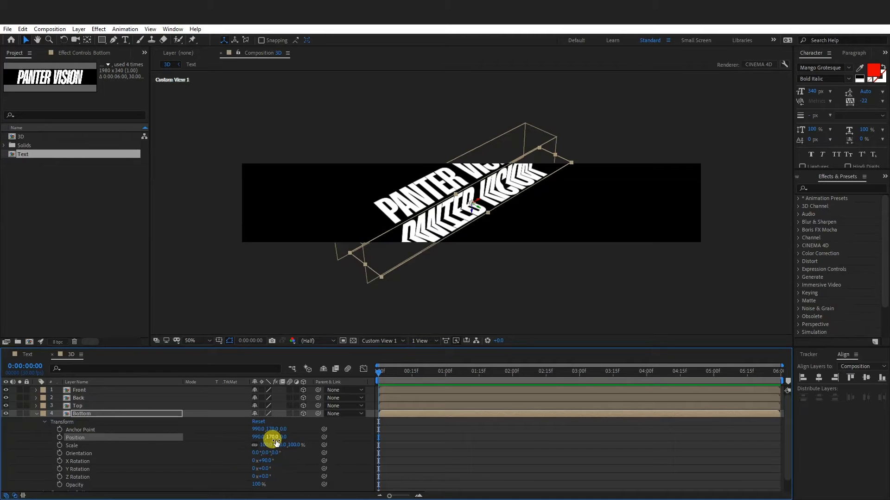
{"action": "left_click_drag", "start_coordinate": [273, 439], "coordinate": [302, 436]}
{"action": "left_click", "coordinate": [272, 437]}
{"action": "type", "text": "34"}
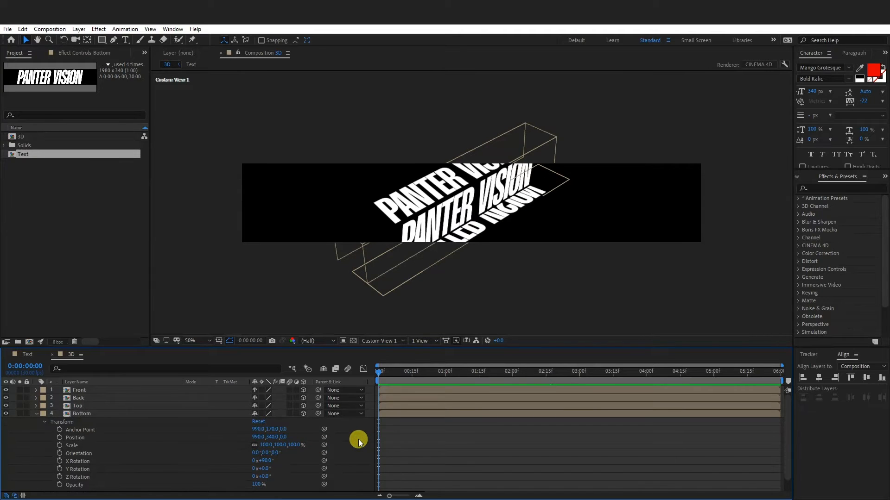
- Set the Bottom layer's Z position to 170 and collapse its properties
{"action": "left_click", "coordinate": [284, 438]}
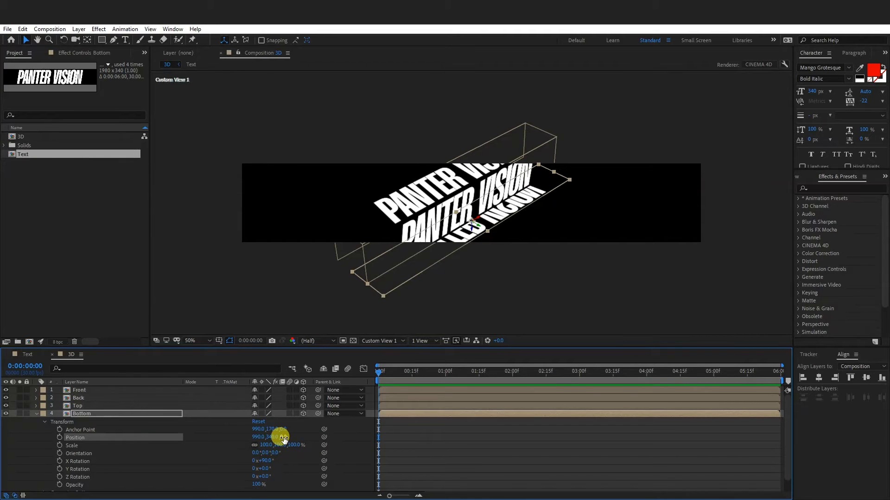
{"action": "left_click", "coordinate": [284, 437]}
{"action": "type", "text": "170"}
{"action": "left_click", "coordinate": [356, 439]}
{"action": "key", "text": "u"}
{"action": "scroll", "coordinate": [422, 190], "scroll_direction": "up", "scroll_amount": 1}
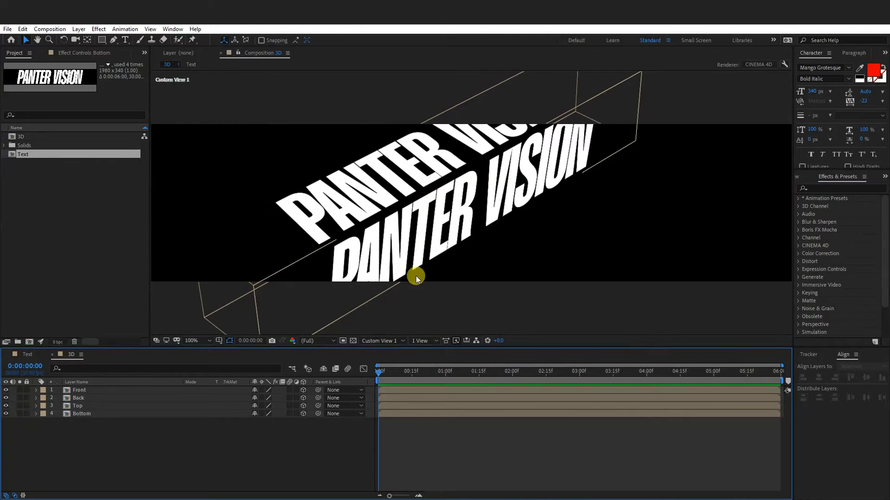
{"action": "left_click", "coordinate": [382, 343]}
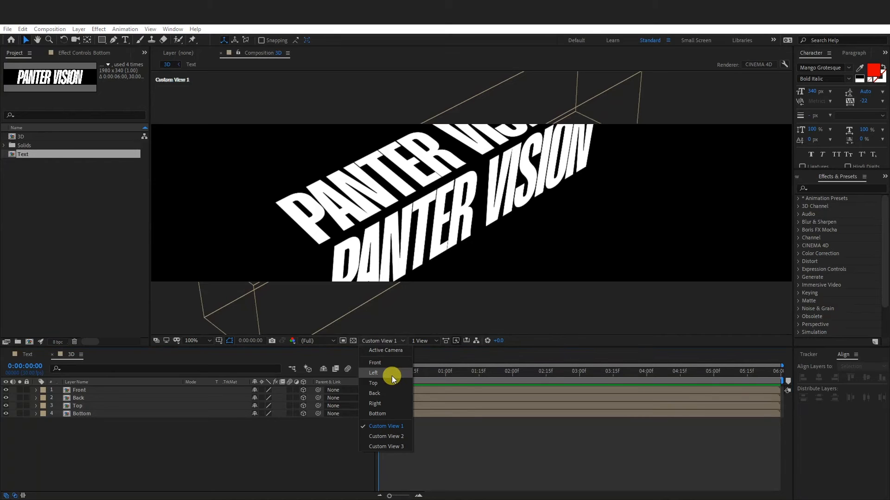
{"action": "left_click", "coordinate": [547, 315]}
{"action": "scroll", "coordinate": [570, 320], "scroll_direction": "down", "scroll_amount": 1}
- Find the Tint effect and apply it to the Top and Bottom layers
{"action": "left_click", "coordinate": [829, 187]}
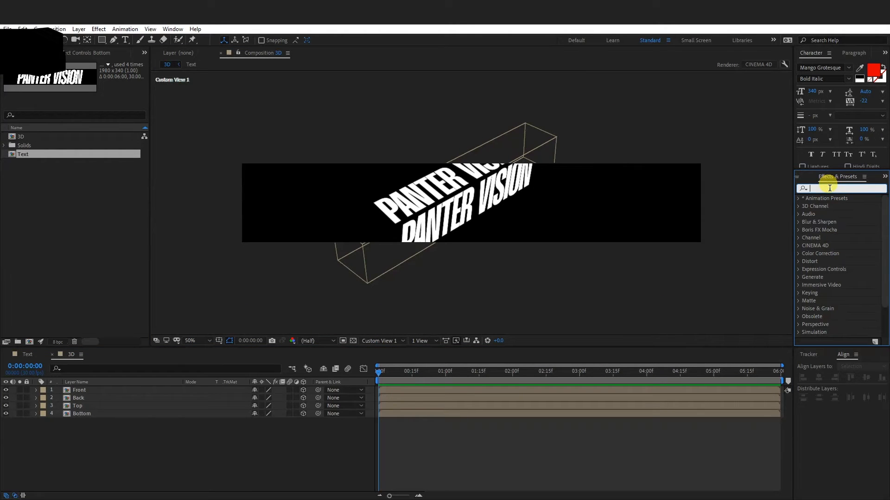
{"action": "type", "text": "tint"}
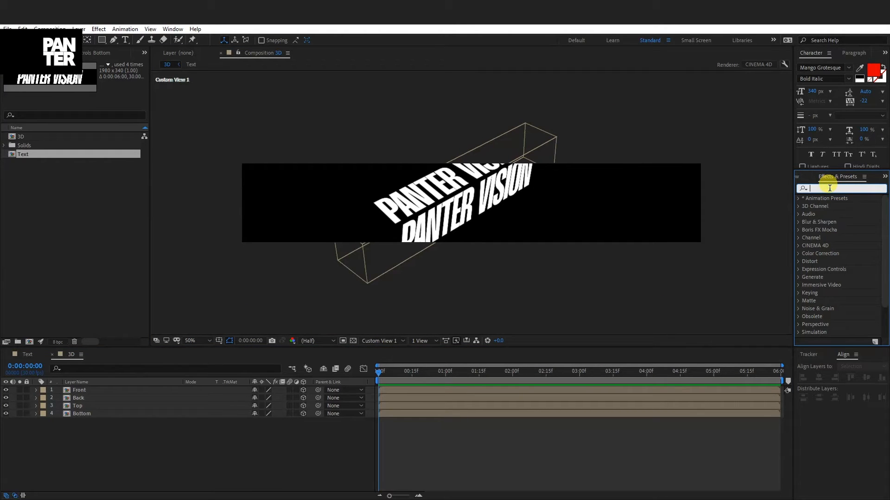
{"action": "left_click", "coordinate": [838, 240]}
{"action": "left_click_drag", "start_coordinate": [839, 243], "coordinate": [93, 407]}
{"action": "left_click_drag", "start_coordinate": [830, 240], "coordinate": [85, 413]}
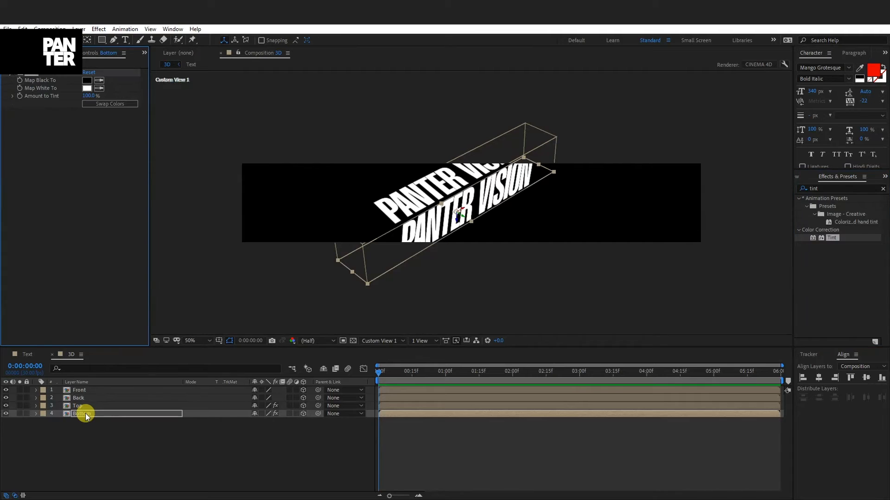
- Swap the Tint colors on both the Top and Bottom layers so black maps to white and white to black
{"action": "left_click", "coordinate": [78, 406]}
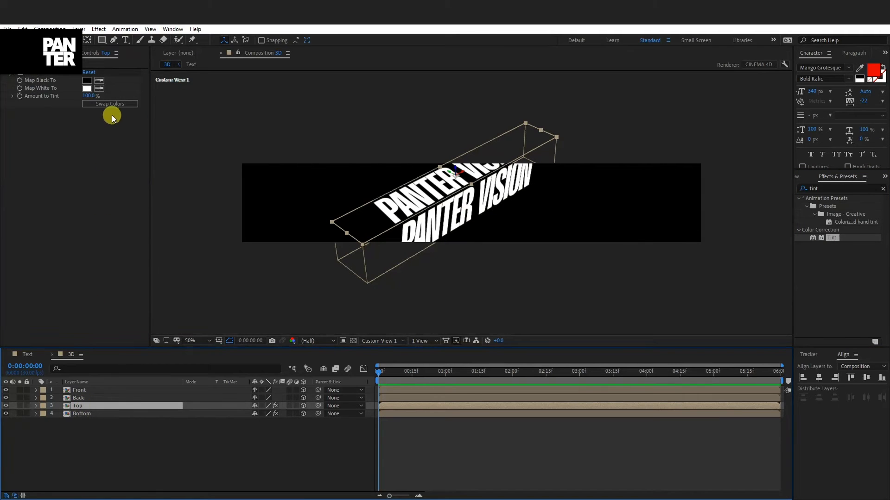
{"action": "left_click", "coordinate": [102, 104]}
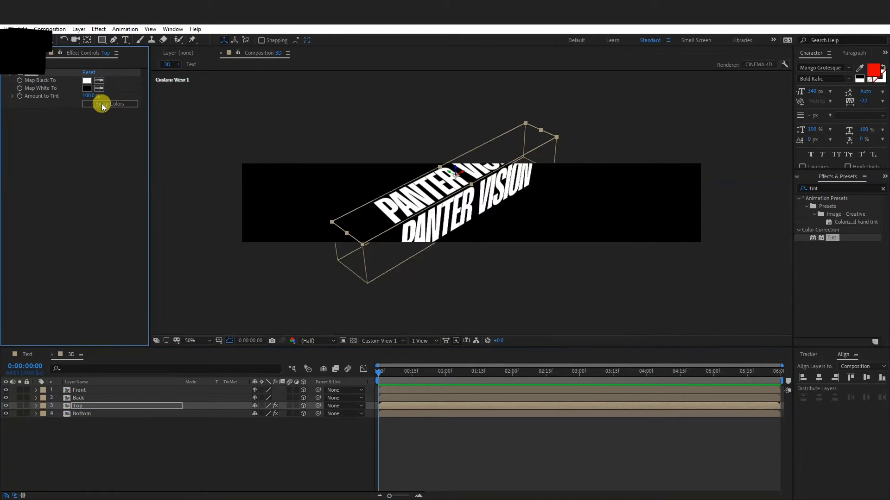
{"action": "left_click", "coordinate": [90, 414]}
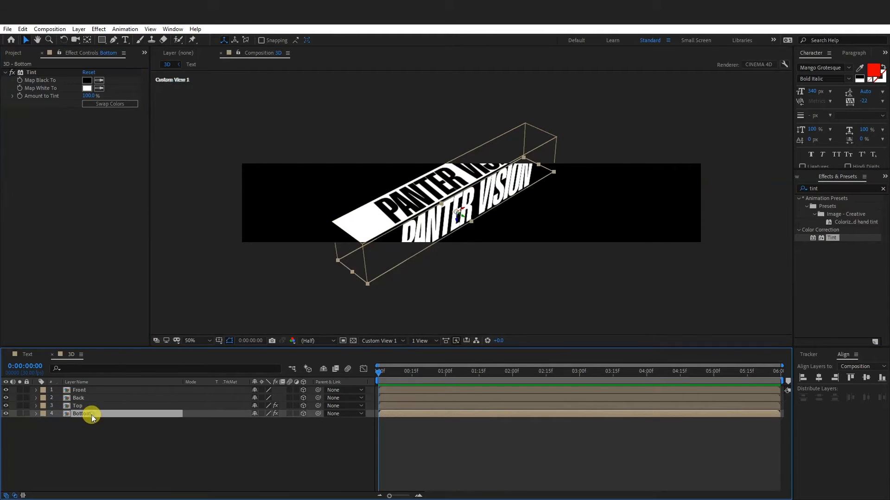
{"action": "left_click", "coordinate": [115, 103]}
{"action": "left_click", "coordinate": [474, 269]}
- Switch the composition's 3D view to Active Camera
{"action": "left_click", "coordinate": [387, 342]}
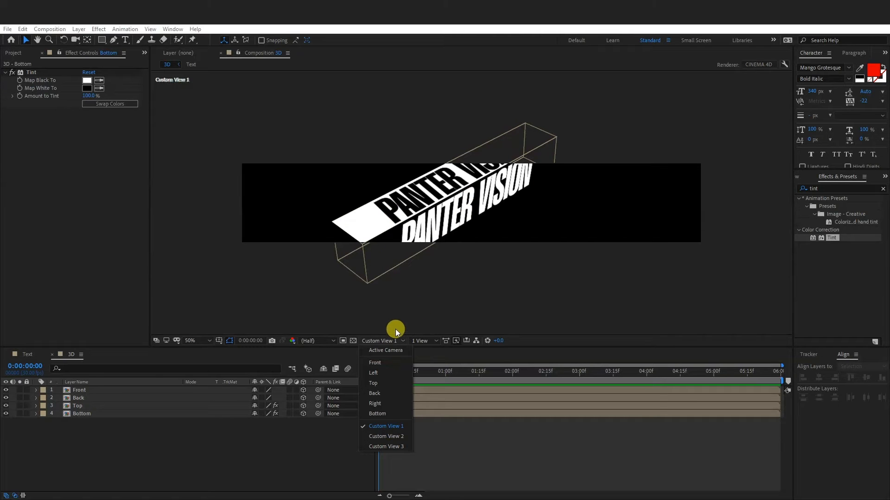
{"action": "left_click", "coordinate": [393, 350]}
{"action": "left_click", "coordinate": [90, 210]}
- Create a new composition named Animation_comp with its height set to 1080 px
{"action": "left_click", "coordinate": [17, 53]}
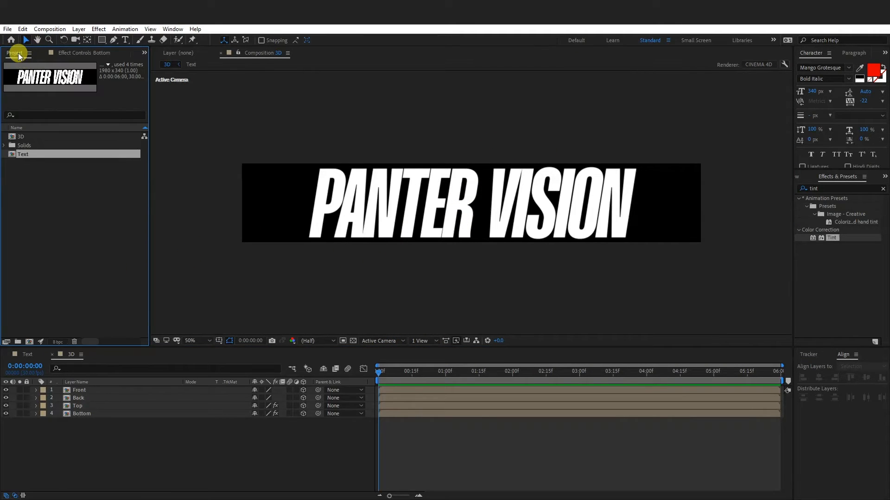
{"action": "left_click", "coordinate": [29, 342]}
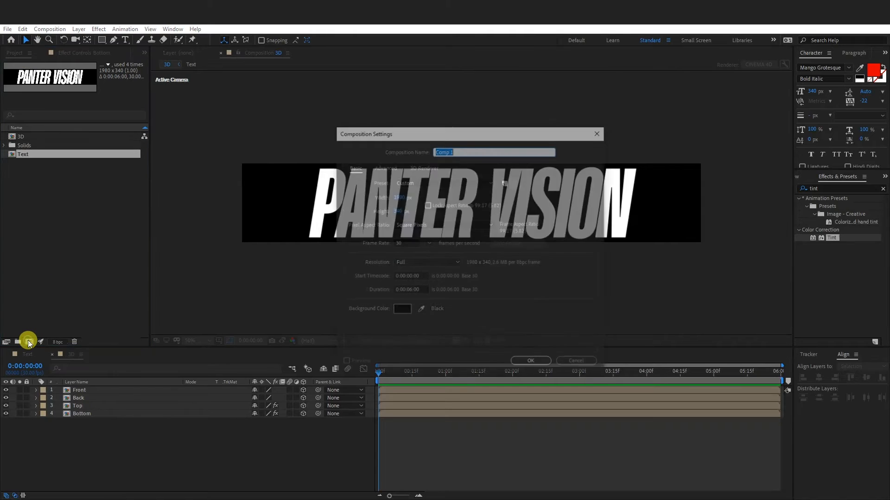
{"action": "type", "text": "A"}
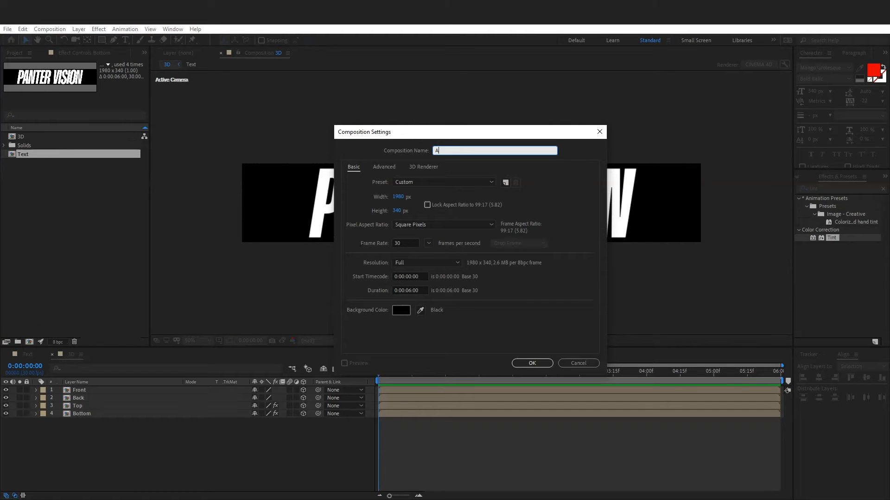
{"action": "type", "text": "nimation_comp"}
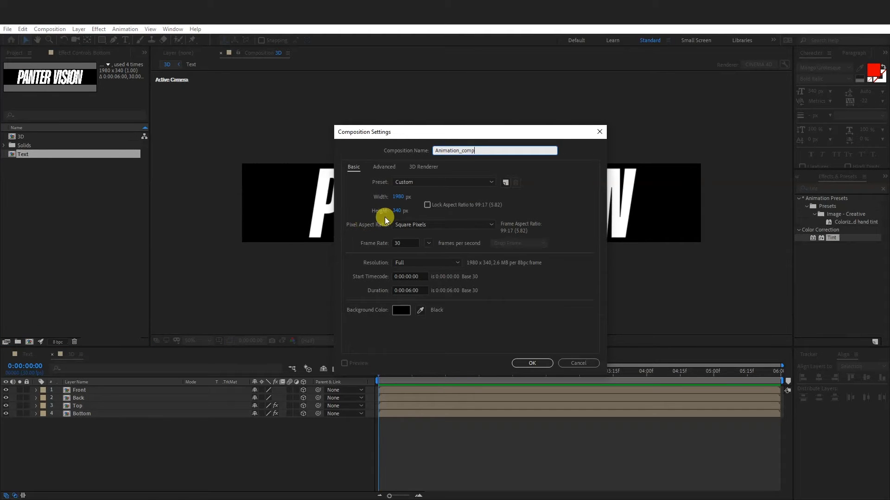
{"action": "left_click", "coordinate": [398, 210]}
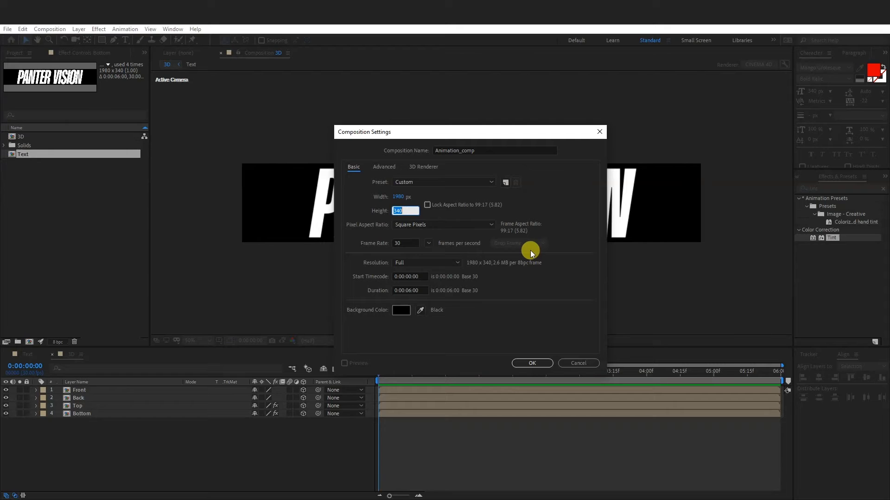
{"action": "type", "text": "1080"}
{"action": "left_click", "coordinate": [543, 364]}
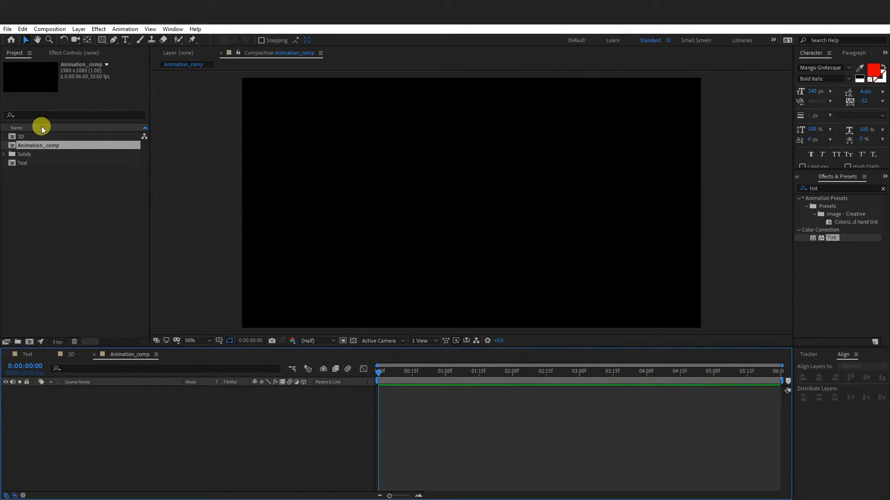
- Add the 3D composition to Animation_comp, enable its collapse transformations and 3D layer switches, and expand its Transform properties
{"action": "left_click_drag", "start_coordinate": [19, 137], "coordinate": [168, 426]}
{"action": "left_click", "coordinate": [261, 389]}
{"action": "left_click", "coordinate": [303, 390]}
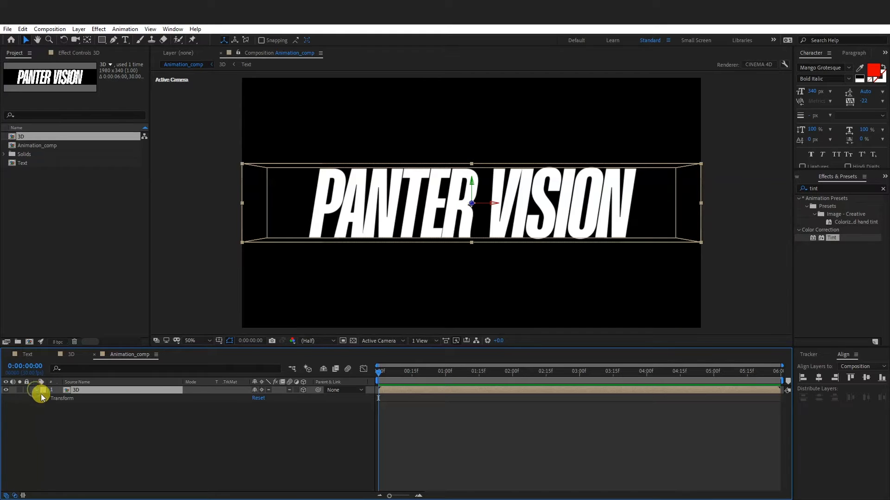
{"action": "left_click", "coordinate": [44, 399]}
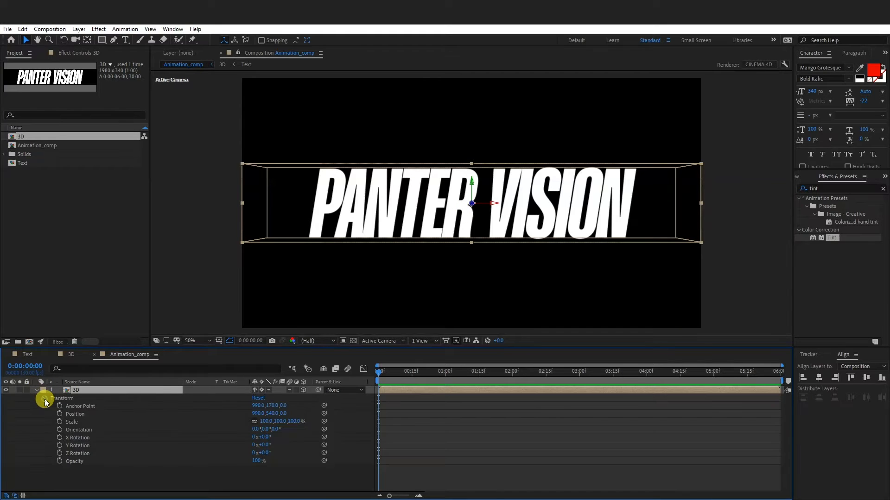
- Try rotating the 3D layer with X Rotation, and undo the change
{"action": "left_click", "coordinate": [85, 440]}
{"action": "left_click_drag", "start_coordinate": [266, 440], "coordinate": [298, 431]}
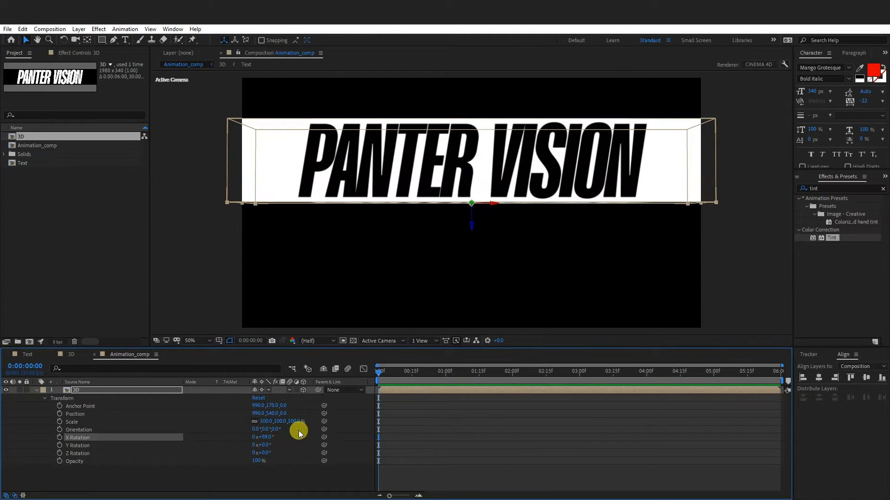
{"action": "key", "text": "ctrl+z"}
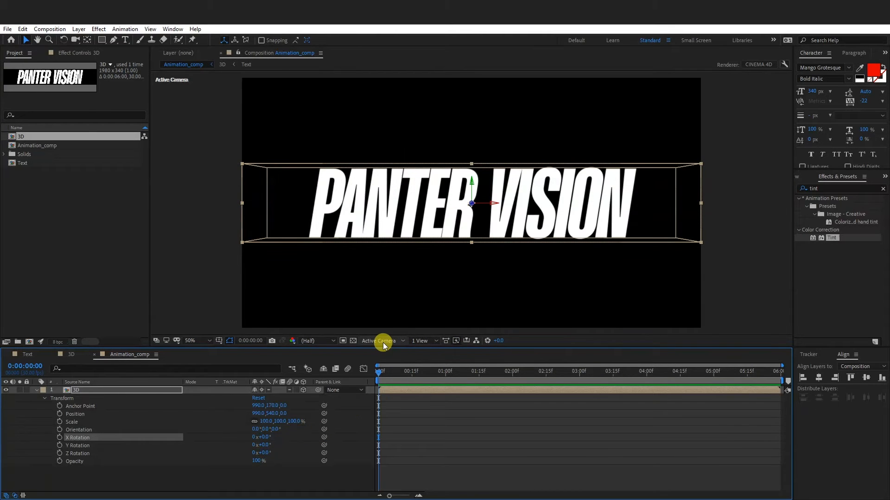
- In the Top view, move the 3D layer's anchor point along Z to about 154, near the middle of the box's depth
{"action": "left_click", "coordinate": [383, 343]}
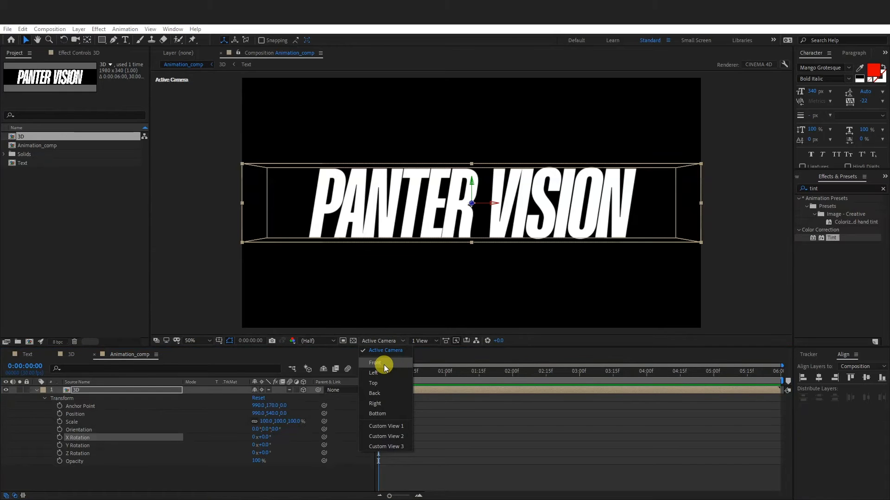
{"action": "left_click", "coordinate": [383, 385]}
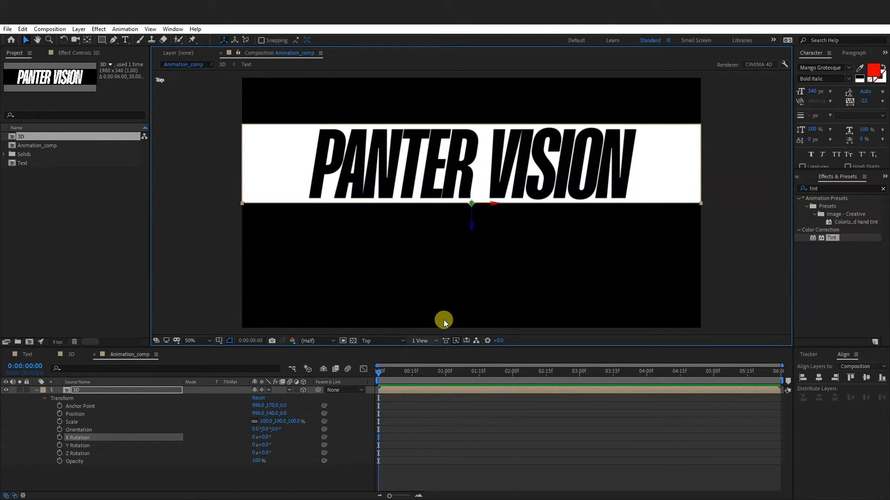
{"action": "scroll", "coordinate": [468, 168], "scroll_direction": "up", "scroll_amount": 1}
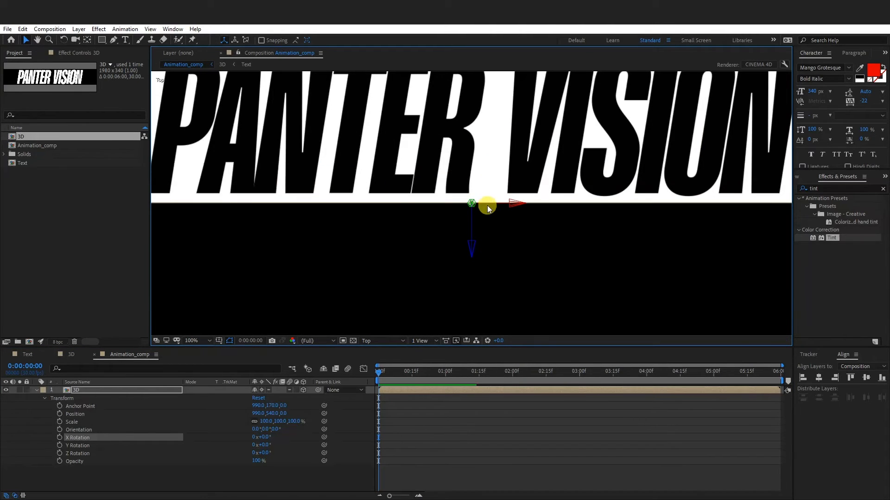
{"action": "scroll", "coordinate": [471, 206], "scroll_direction": "down", "scroll_amount": 2}
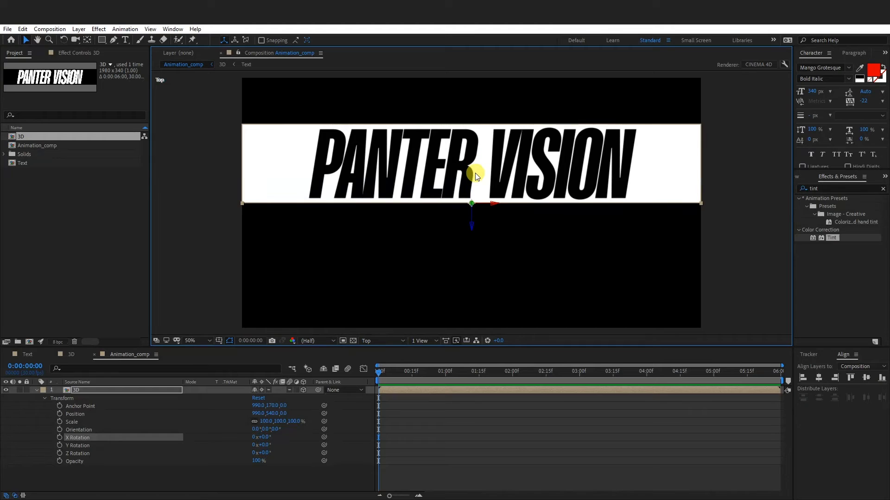
{"action": "left_click", "coordinate": [88, 40]}
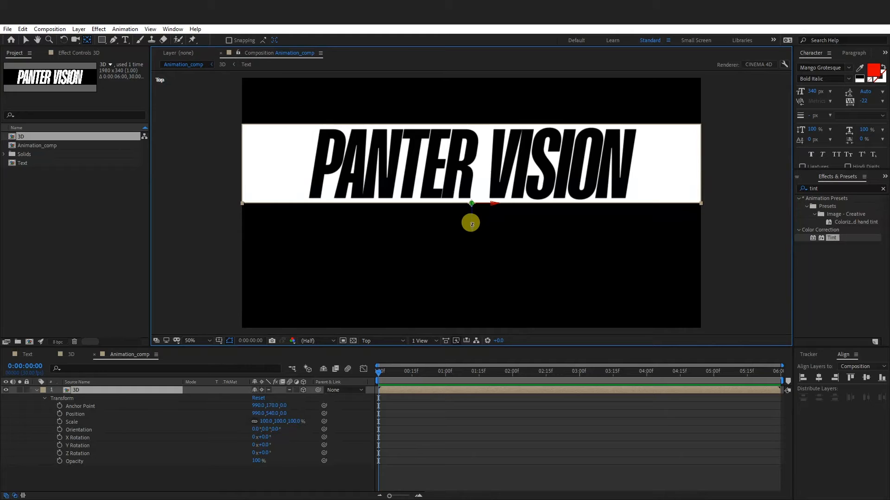
{"action": "left_click_drag", "start_coordinate": [471, 225], "coordinate": [481, 188]}
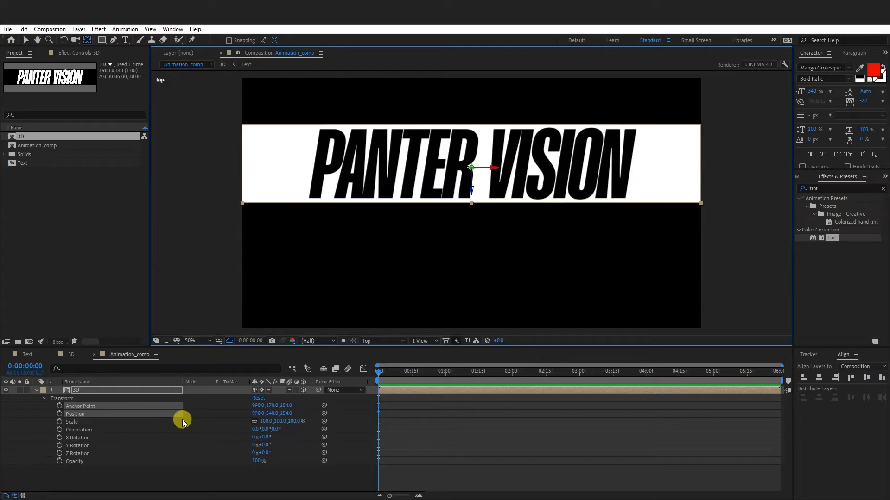
- Test the X Rotation around the moved anchor point, and undo the test rotation
{"action": "left_click", "coordinate": [118, 439]}
{"action": "left_click_drag", "start_coordinate": [269, 438], "coordinate": [456, 434]}
{"action": "key", "text": "ctrl+z"}
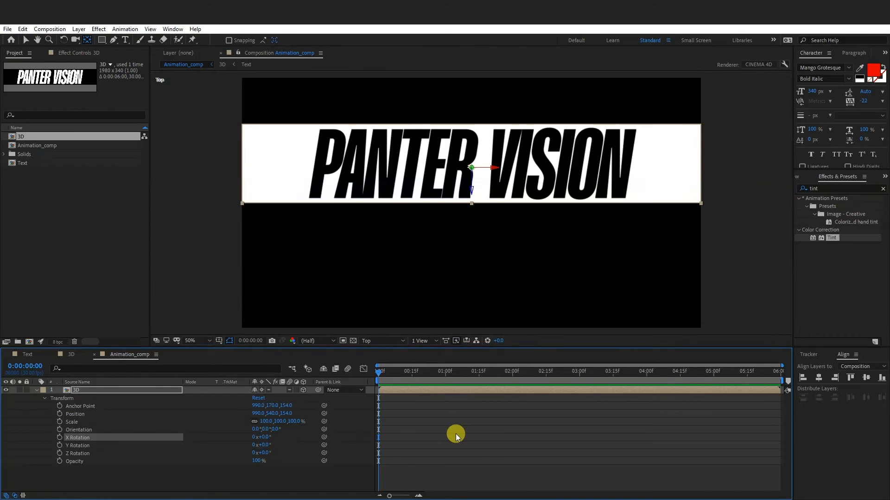
- Return the composition to the Active Camera view and deselect the 3D layer
{"action": "left_click", "coordinate": [393, 341]}
{"action": "left_click", "coordinate": [379, 352]}
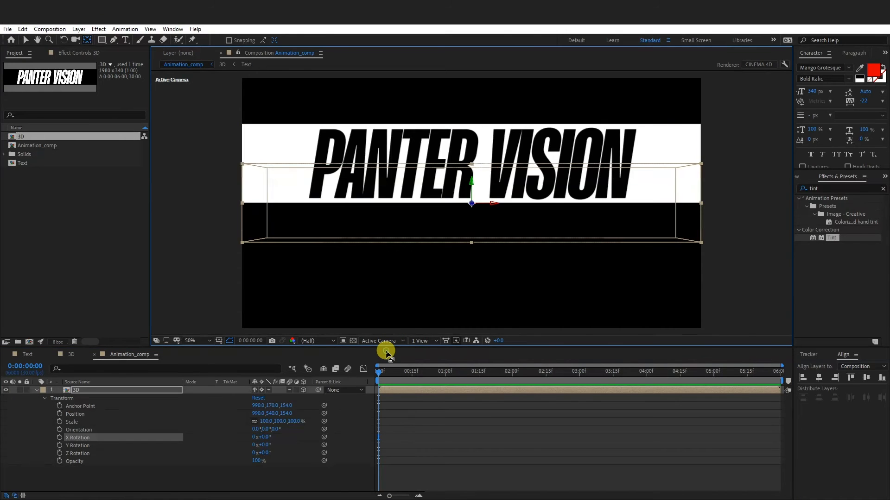
{"action": "left_click", "coordinate": [431, 416]}
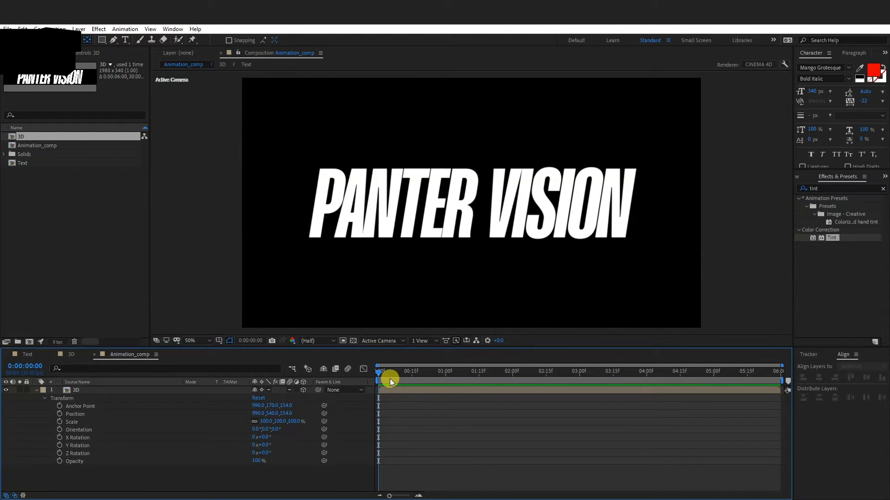
- Keyframe the 3D layer's X Rotation at 0° at 0:00:00:15 and at 90° at 0:00:01:00
{"action": "left_click_drag", "start_coordinate": [378, 371], "coordinate": [412, 379]}
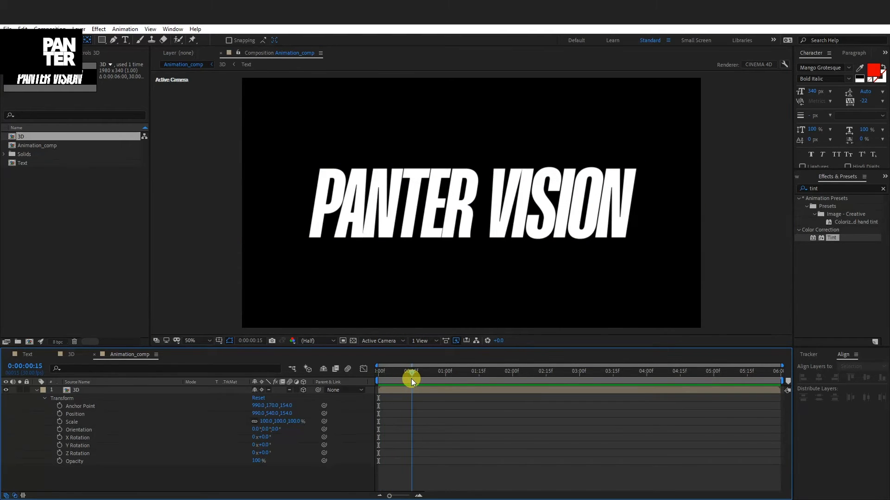
{"action": "left_click", "coordinate": [103, 449]}
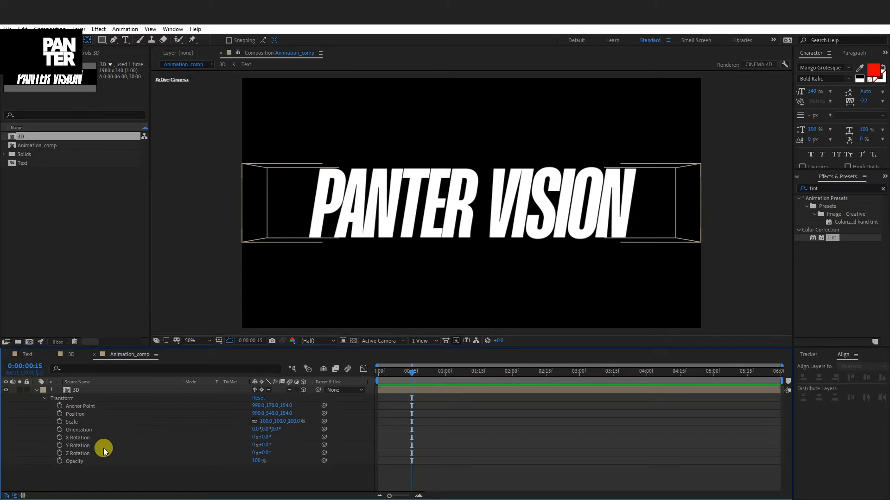
{"action": "left_click", "coordinate": [58, 438]}
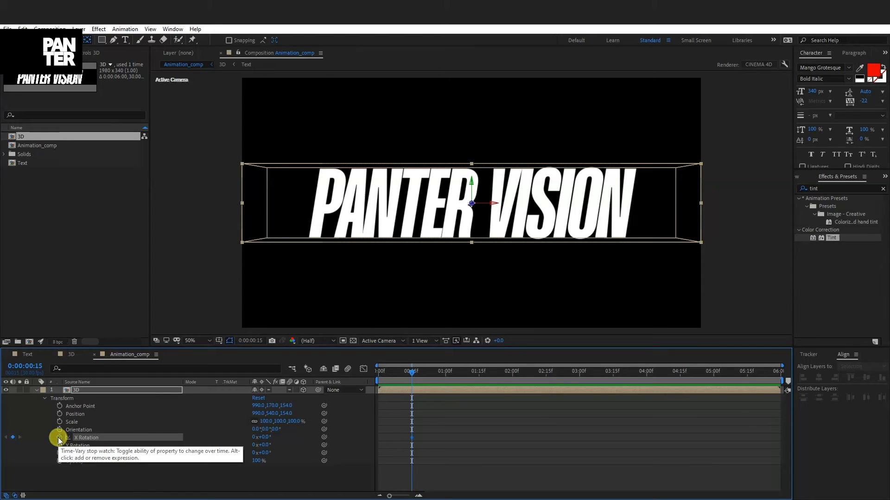
{"action": "left_click_drag", "start_coordinate": [411, 371], "coordinate": [446, 378]}
{"action": "left_click", "coordinate": [264, 436]}
{"action": "type", "text": "72"}
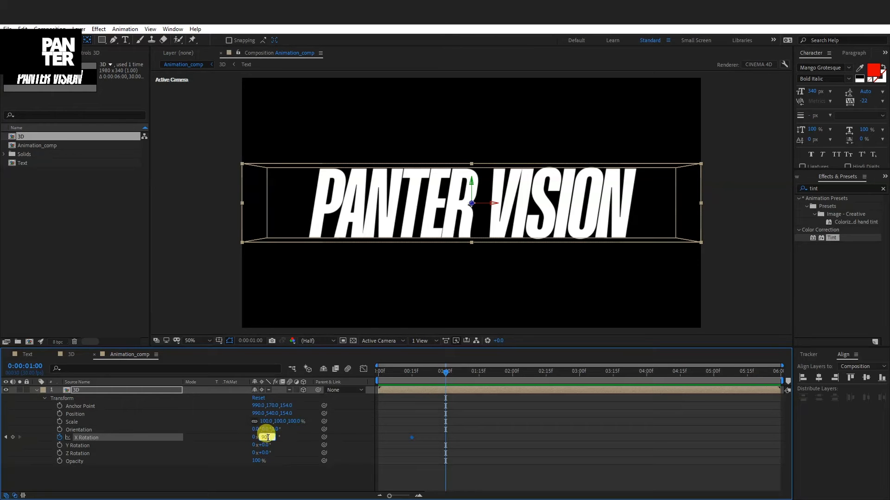
{"action": "key", "text": "Return"}
- Copy the 90° X Rotation keyframe to 0:00:02:00 and set the rotation to 180° at 0:00:02:15
{"action": "left_click_drag", "start_coordinate": [445, 371], "coordinate": [512, 389]}
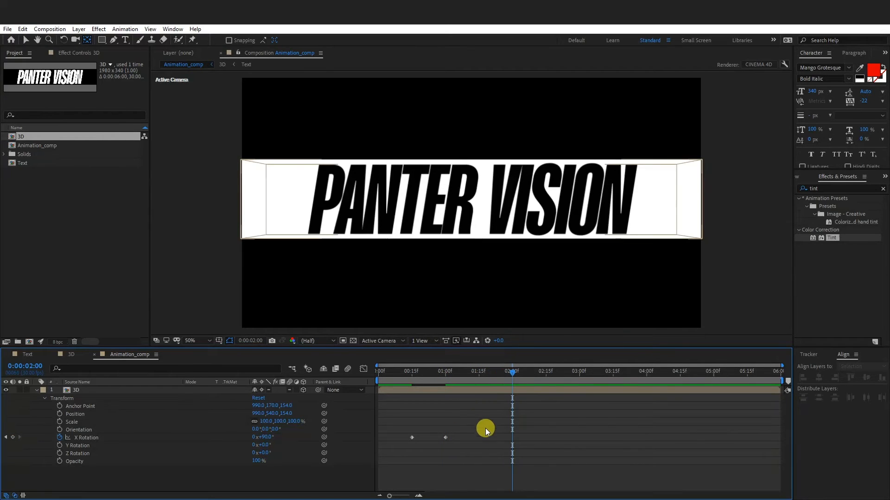
{"action": "left_click_drag", "start_coordinate": [479, 417], "coordinate": [441, 449]}
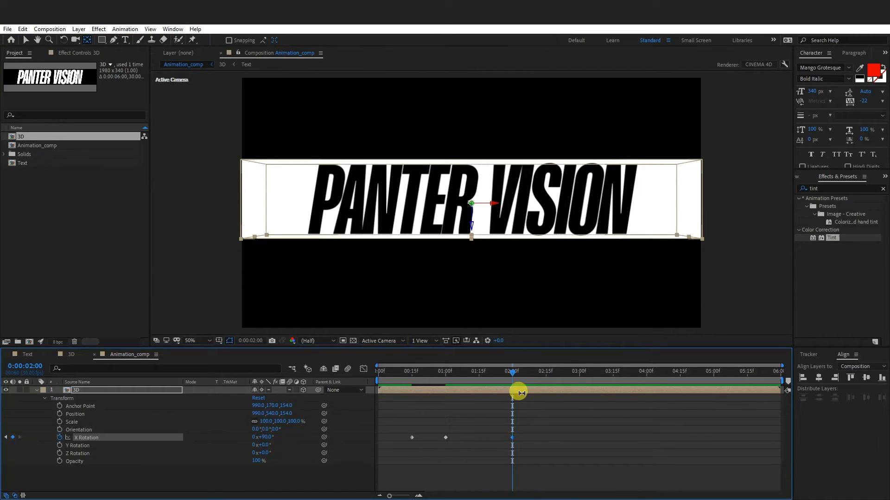
{"action": "left_click_drag", "start_coordinate": [513, 374], "coordinate": [548, 385]}
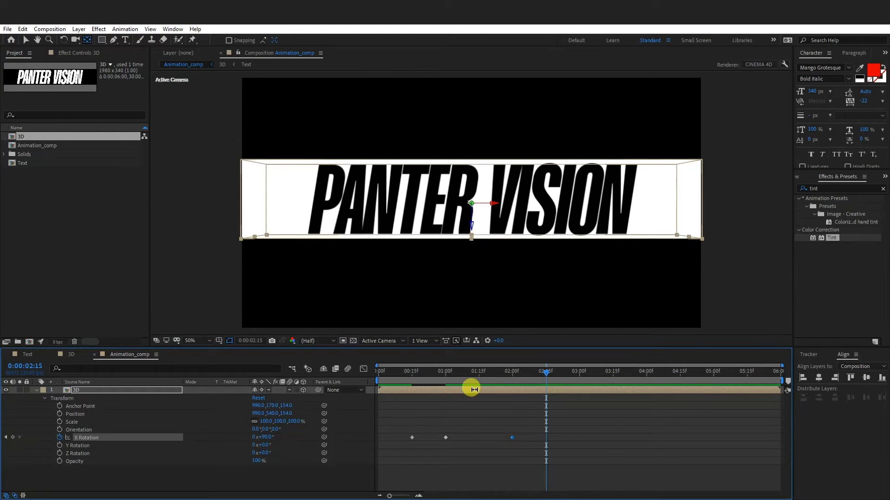
{"action": "left_click", "coordinate": [265, 438]}
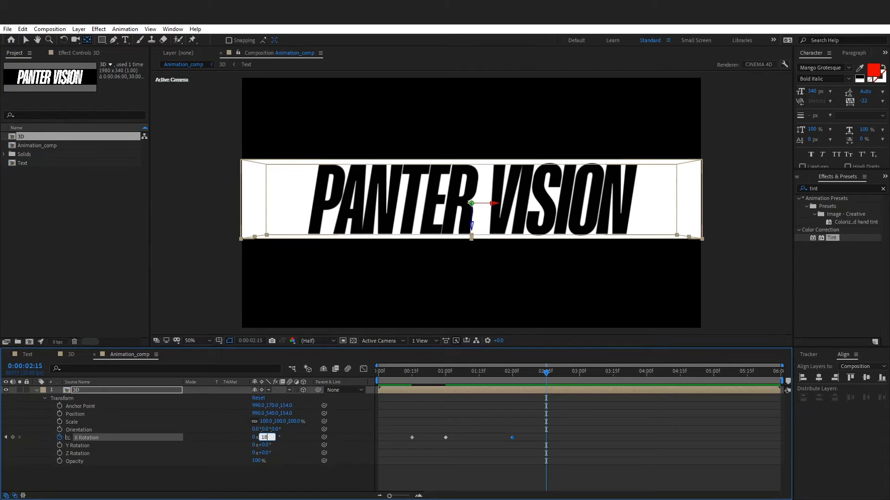
{"action": "key", "text": "Return"}
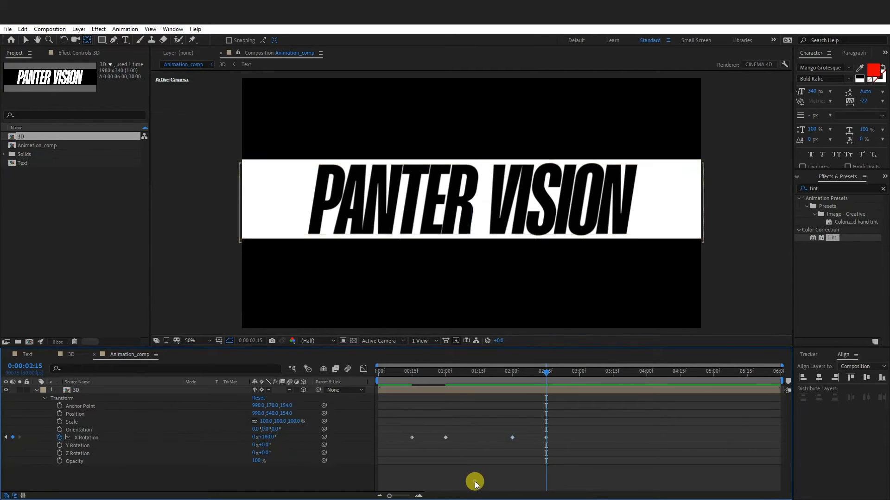
- Copy the 180° X Rotation keyframe to 0:00:03:15 and set the rotation to 270° at 0:00:04:00
{"action": "left_click_drag", "start_coordinate": [544, 372], "coordinate": [611, 399]}
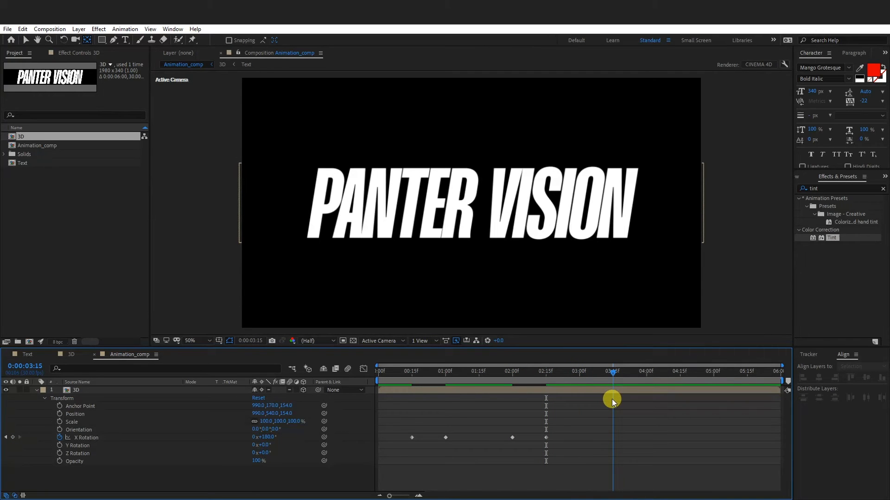
{"action": "left_click_drag", "start_coordinate": [556, 416], "coordinate": [542, 442]}
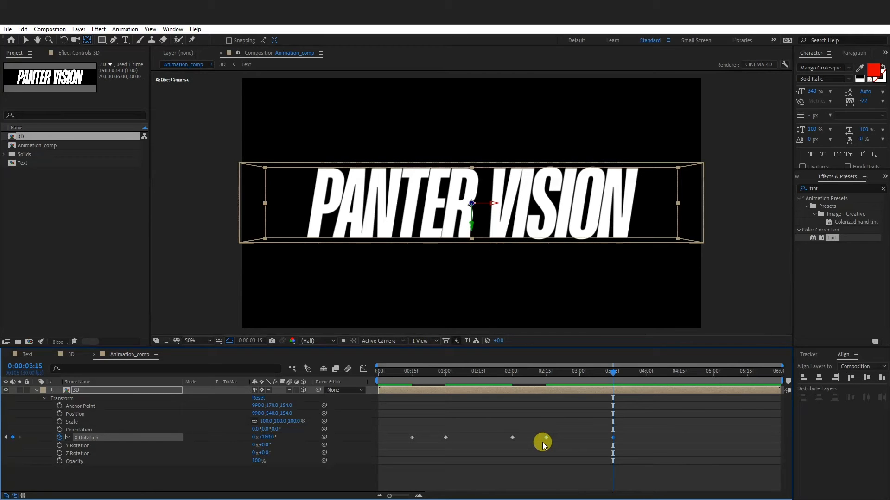
{"action": "left_click_drag", "start_coordinate": [613, 375], "coordinate": [647, 378]}
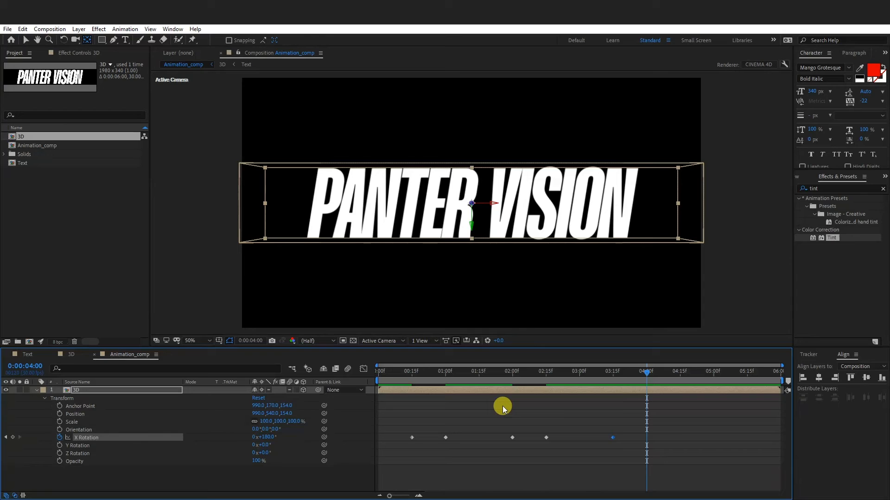
{"action": "left_click", "coordinate": [273, 439]}
{"action": "type", "text": "270"}
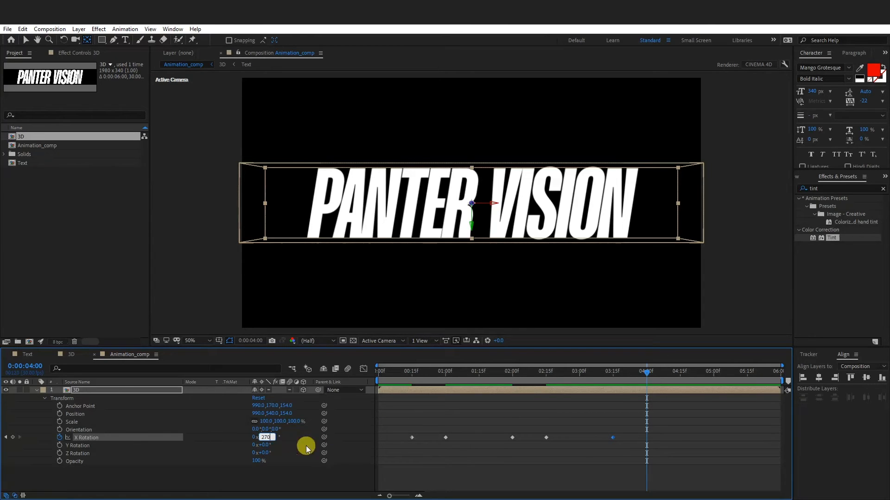
{"action": "left_click", "coordinate": [615, 471]}
- Copy the 270° X Rotation keyframe to 0:00:05:00, set the rotation to 360° at 0:00:05:15, and preview the animation
{"action": "left_click_drag", "start_coordinate": [639, 371], "coordinate": [713, 392]}
{"action": "left_click_drag", "start_coordinate": [672, 412], "coordinate": [641, 446]}
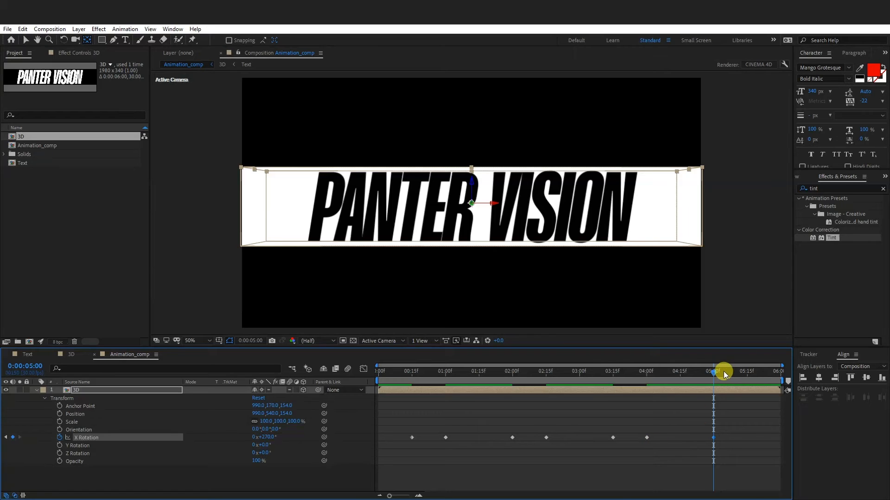
{"action": "left_click_drag", "start_coordinate": [713, 373], "coordinate": [746, 379]}
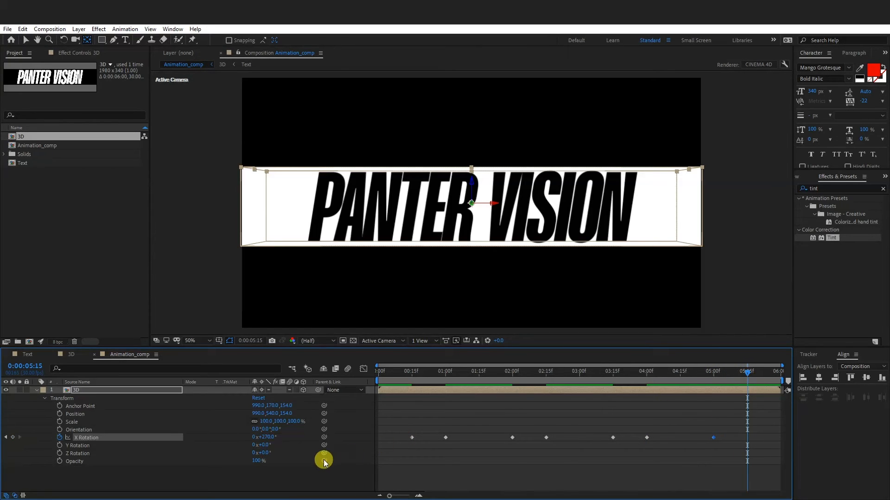
{"action": "left_click", "coordinate": [268, 438]}
{"action": "type", "text": "360"}
{"action": "key", "text": "Return"}
{"action": "key", "text": "space"}
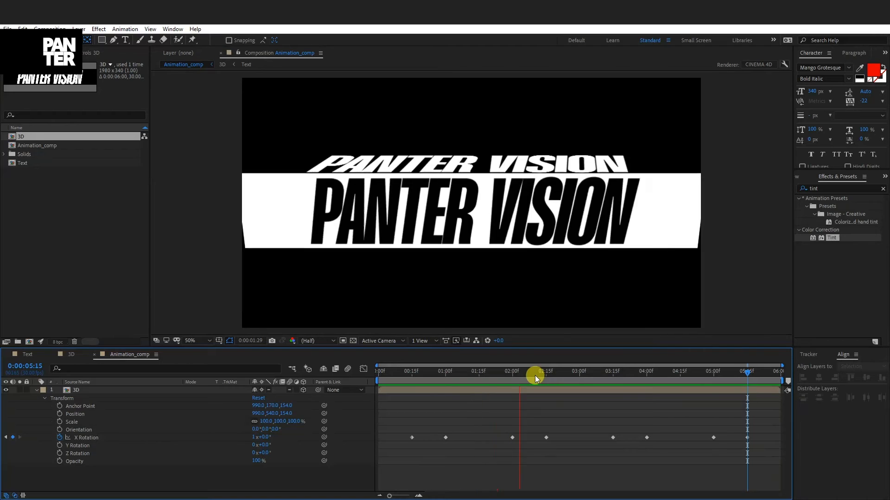
- Copy the whole bounce expression (freq = 3, decay = 5) from the CODE Notepad file onto the 3D layer's X Rotation in After Effects and preview it
{"action": "key", "text": "space"}
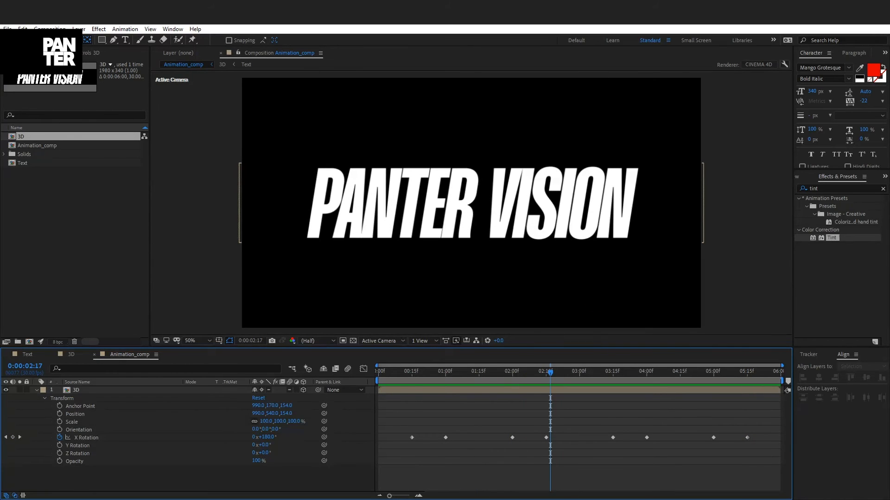
{"action": "key", "text": "alt+Tab"}
{"action": "left_click_drag", "start_coordinate": [220, 269], "coordinate": [161, 140]}
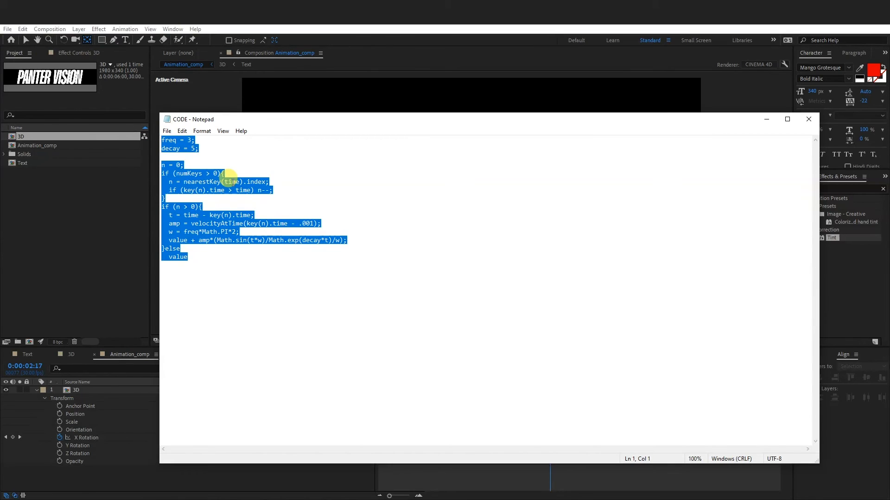
{"action": "left_click", "coordinate": [411, 22]}
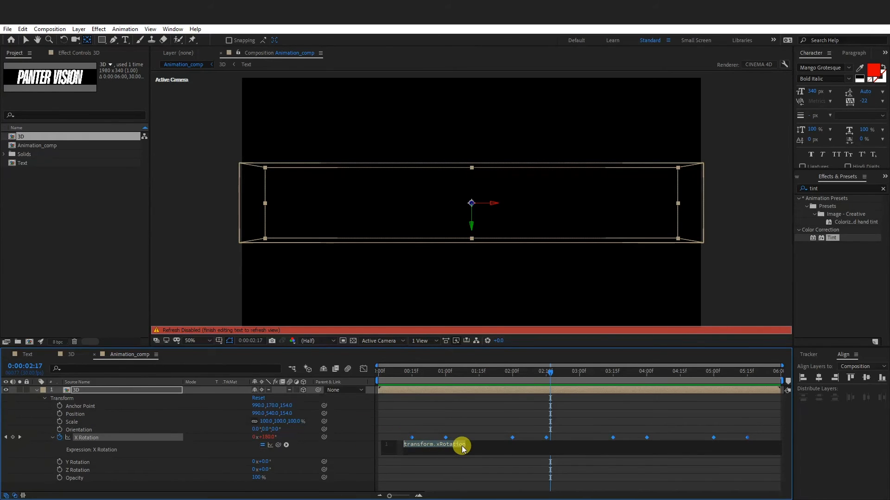
{"action": "key", "text": "ctrl+v"}
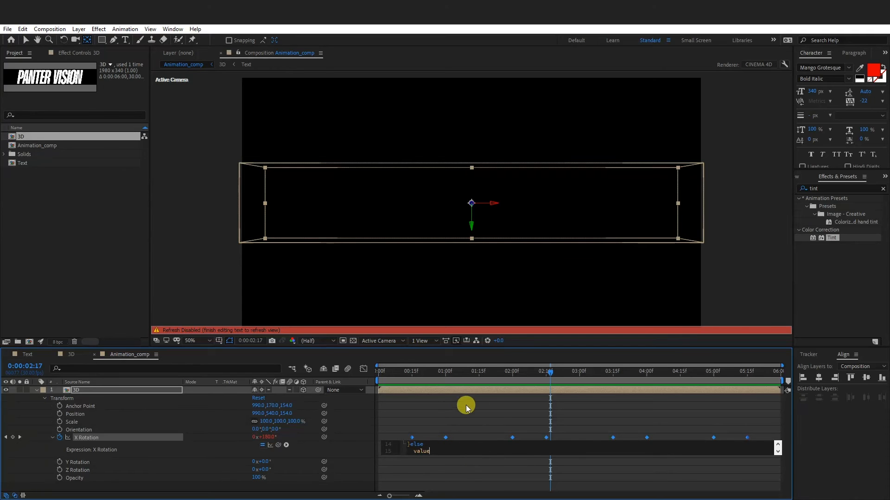
{"action": "left_click", "coordinate": [479, 411]}
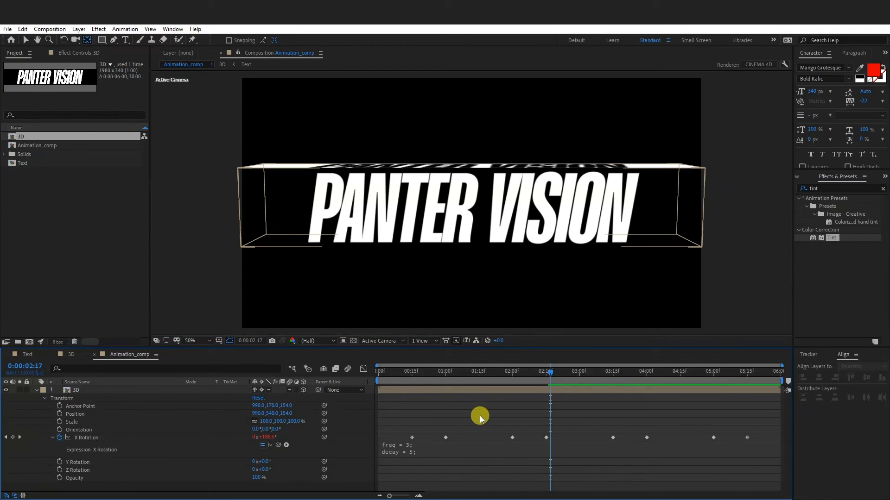
{"action": "key", "text": "space"}
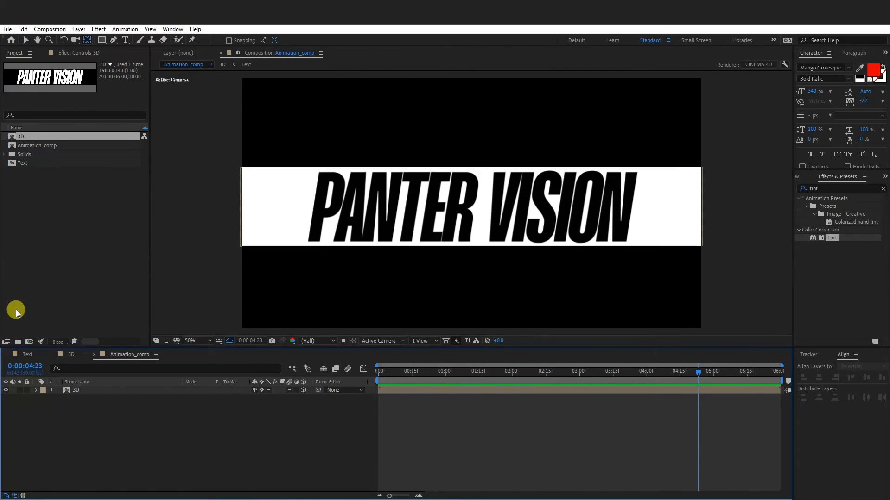
- Create a new composition named Final_Com with a dark gray 0E0E0E background
{"action": "left_click", "coordinate": [29, 342]}
{"action": "type", "text": "Final_Com"}
{"action": "left_click", "coordinate": [402, 310]}
{"action": "left_click_drag", "start_coordinate": [560, 292], "coordinate": [559, 308]}
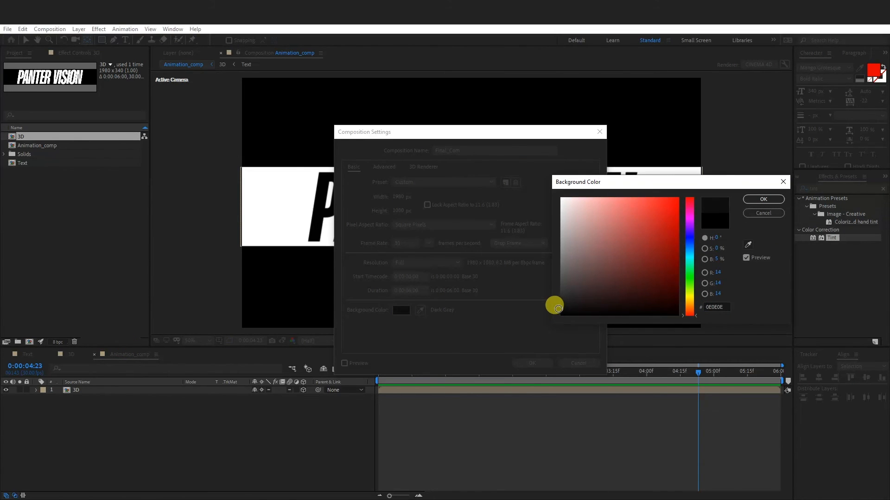
{"action": "left_click", "coordinate": [769, 199]}
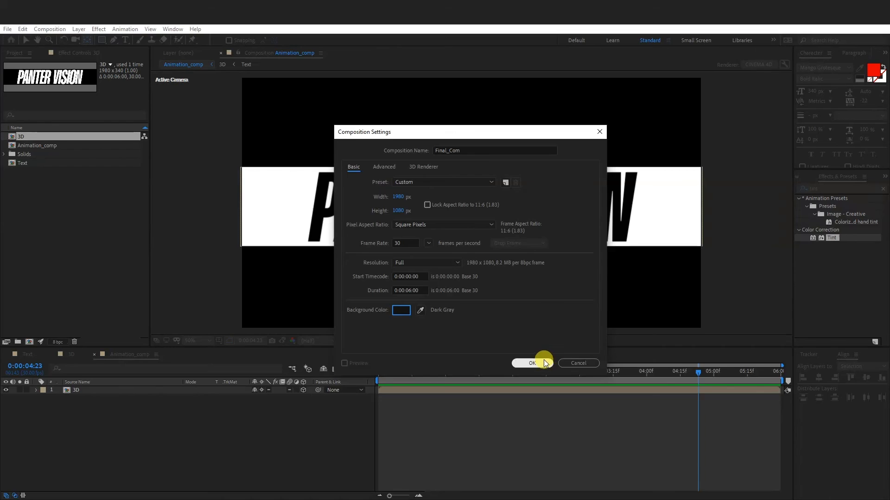
{"action": "left_click", "coordinate": [531, 363]}
- Add Animation_comp to the Final_Com timeline and duplicate the layer twice
{"action": "left_click_drag", "start_coordinate": [28, 146], "coordinate": [165, 435]}
{"action": "left_click", "coordinate": [99, 391]}
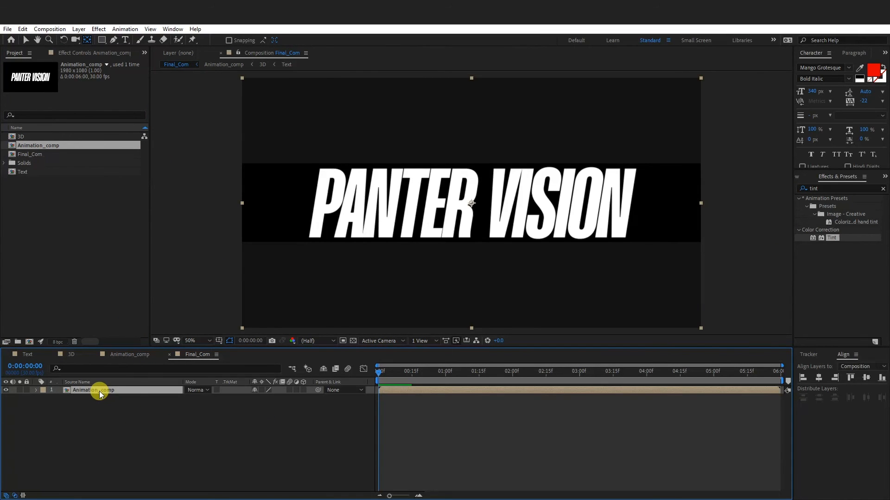
{"action": "key", "text": "ctrl+d"}
{"action": "key", "text": "ctrl+d"}
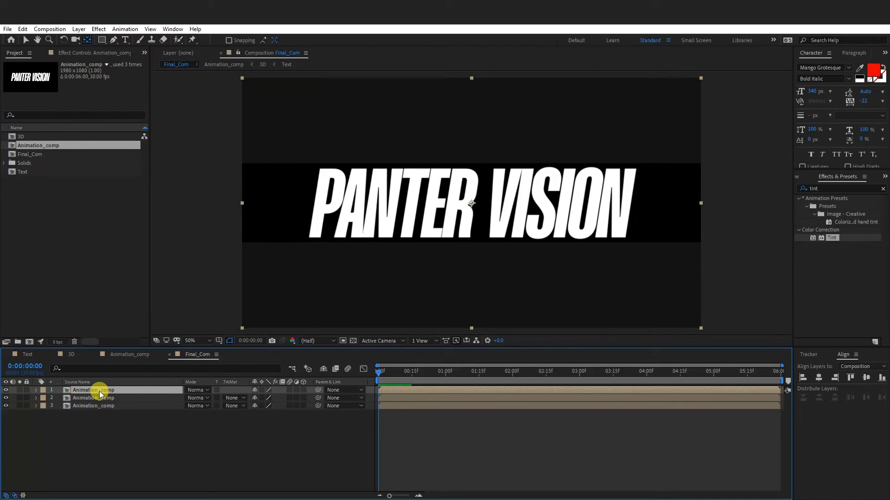
- Move the first Animation_comp layer above the center row and the third below it, then preview the three stacked rows
{"action": "key", "text": "v"}
{"action": "left_click_drag", "start_coordinate": [426, 227], "coordinate": [427, 141]}
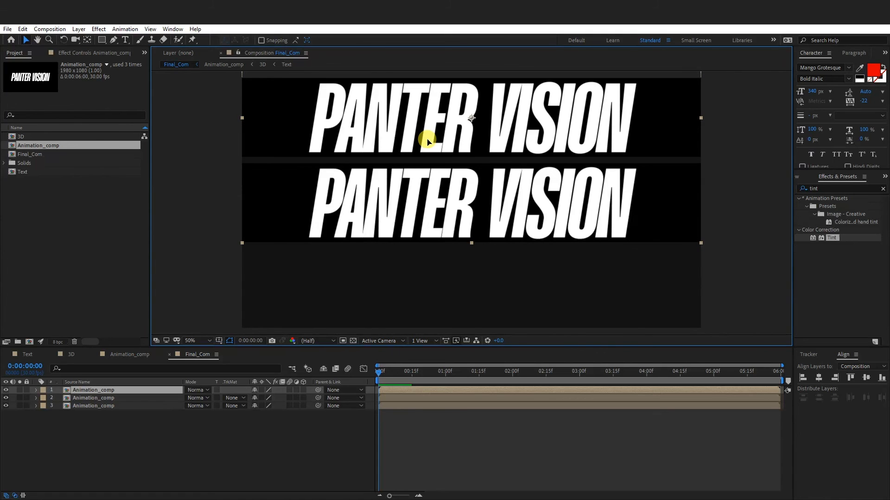
{"action": "left_click", "coordinate": [104, 398]}
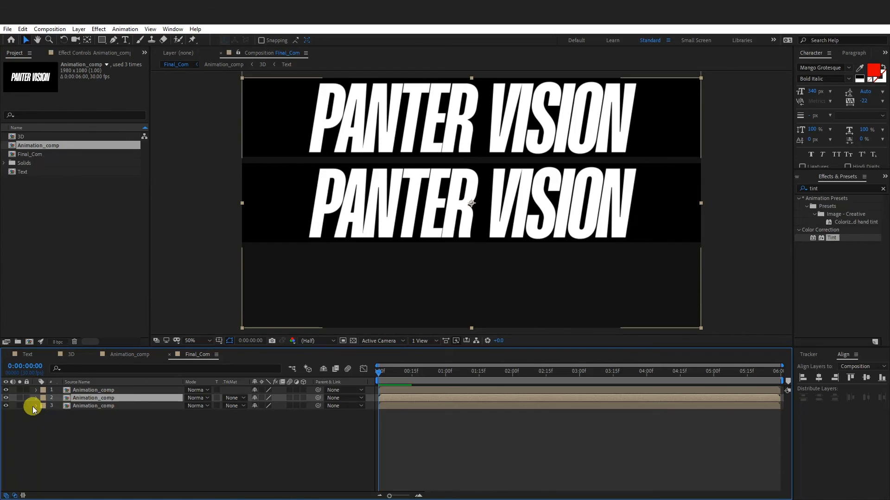
{"action": "left_click", "coordinate": [116, 406]}
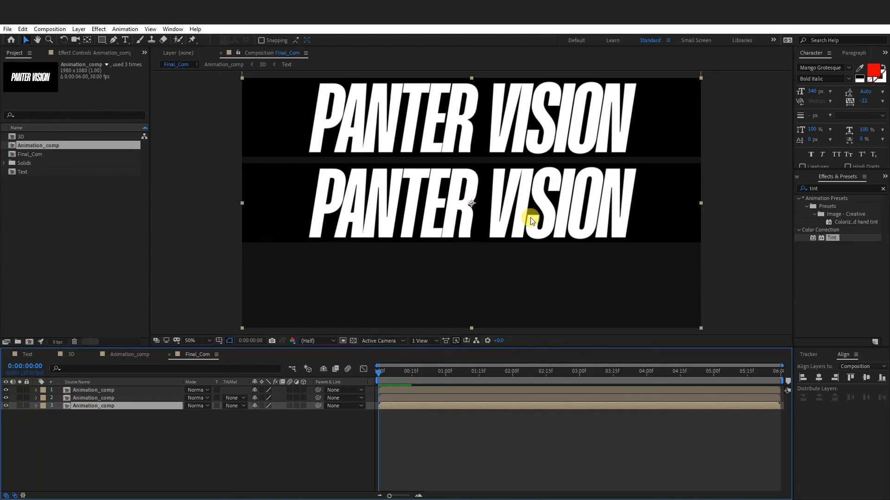
{"action": "left_click_drag", "start_coordinate": [532, 222], "coordinate": [536, 294]}
{"action": "left_click", "coordinate": [202, 426]}
{"action": "key", "text": "space"}
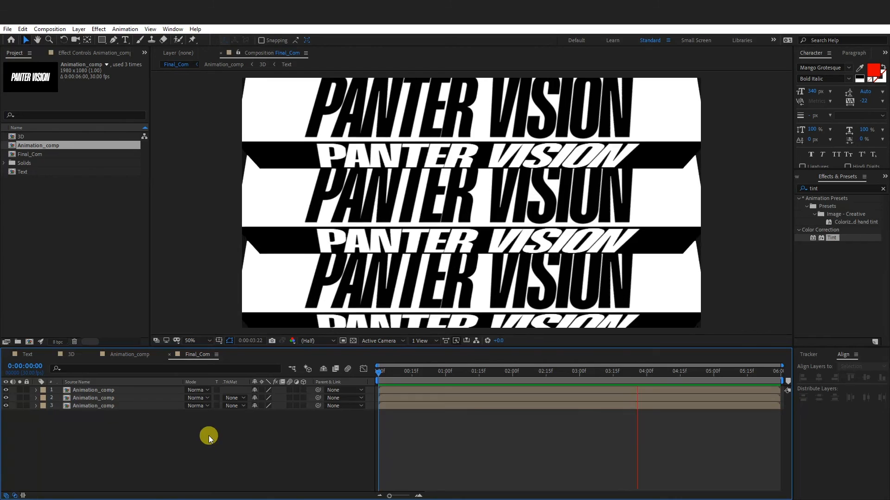